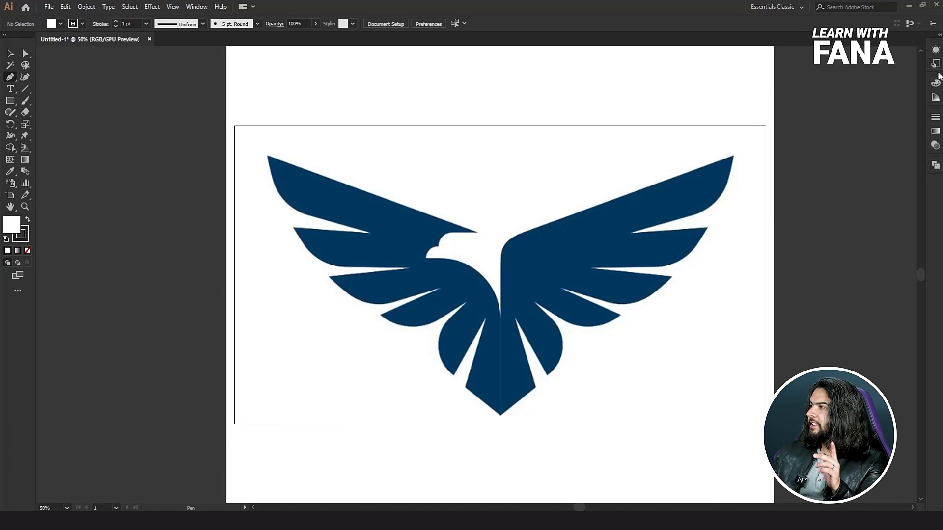
# Show the Layers panel beside the artboard and add a new layer above the eagle image's layer.
pyautogui.click(196, 6)
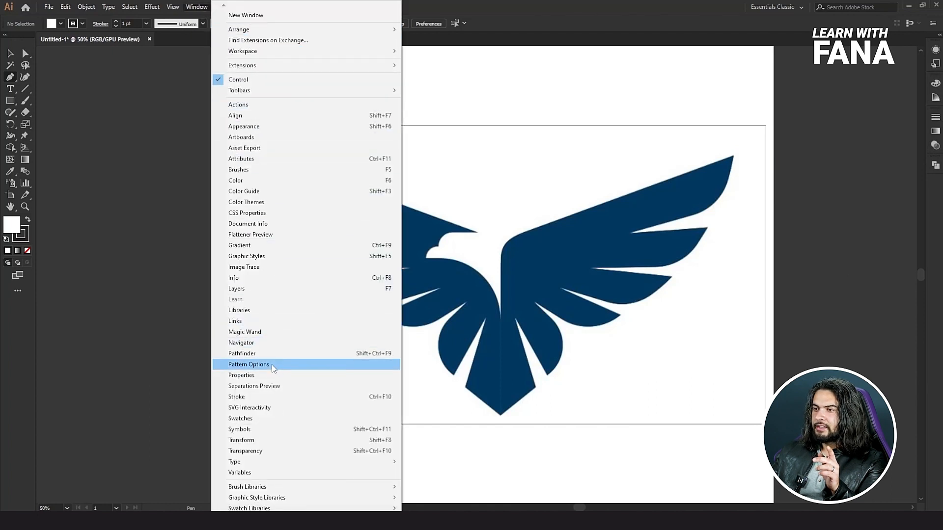
pyautogui.click(281, 289)
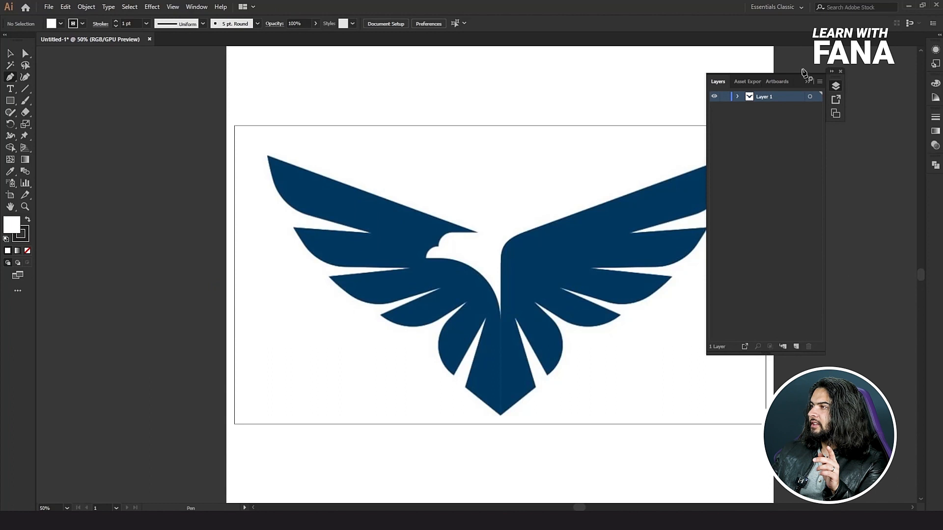
pyautogui.moveTo(806, 80); pyautogui.dragTo(882, 86)
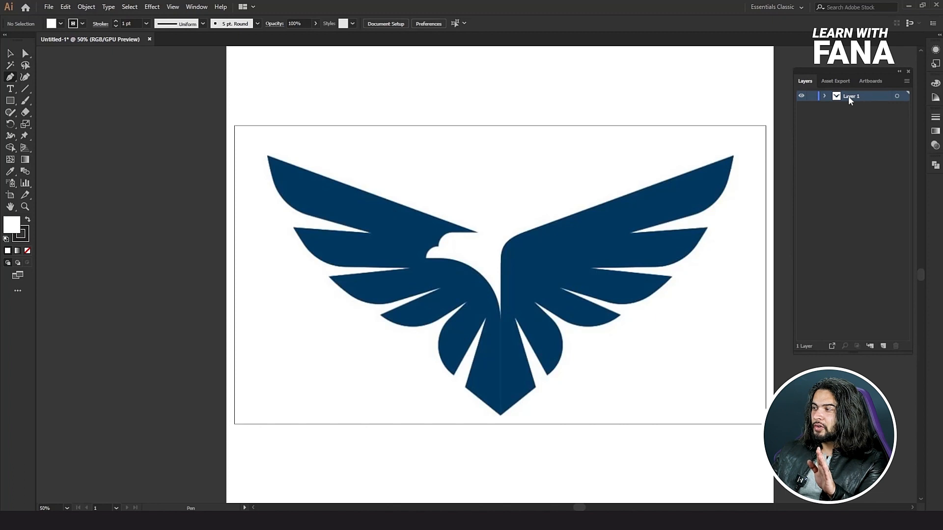
pyautogui.click(883, 347)
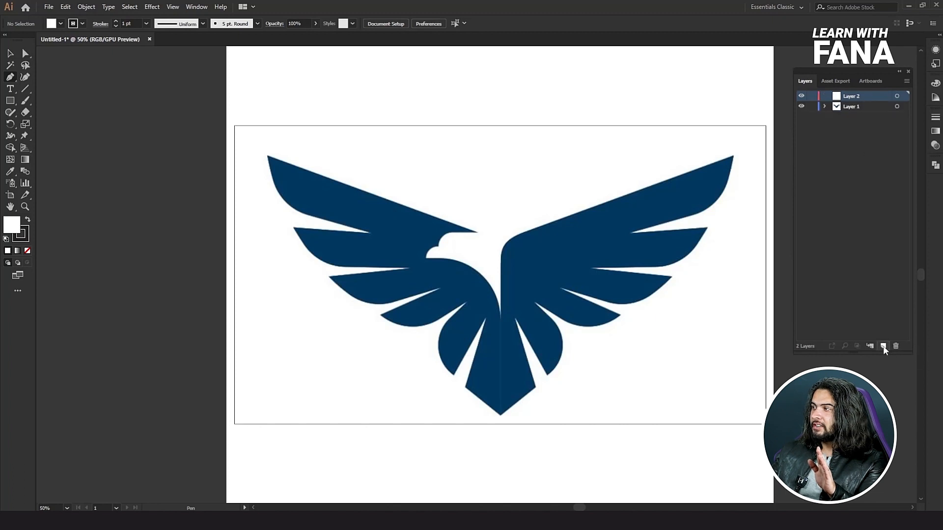
pyautogui.click(849, 105)
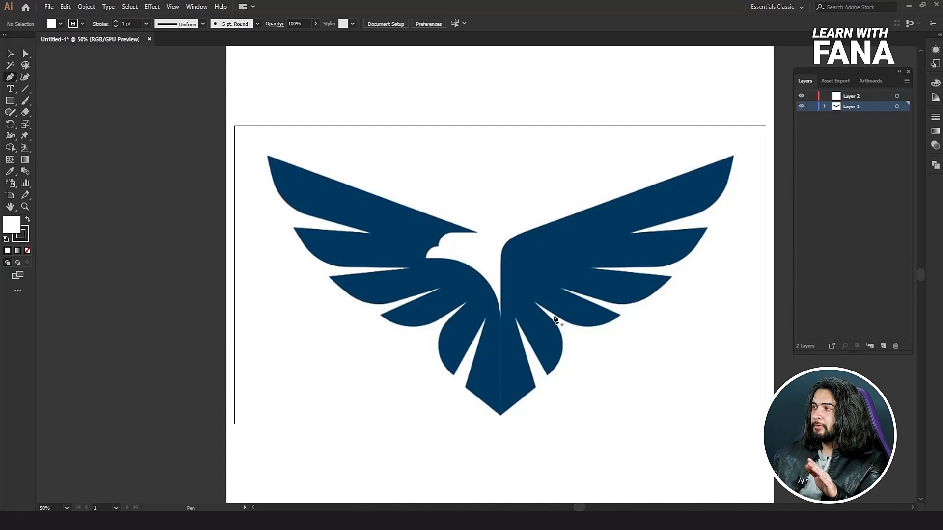
pyautogui.click(853, 96)
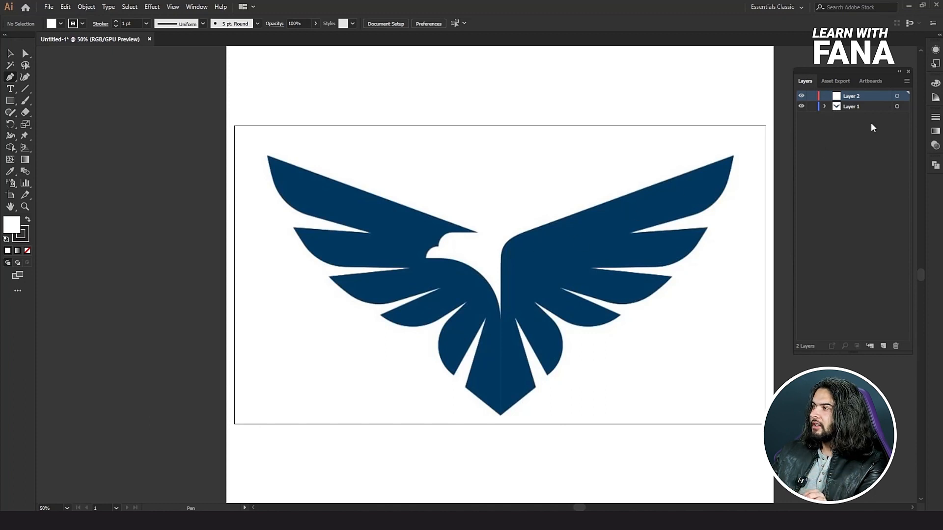
# Turn Layer 1 with the eagle image into a template layer and make Layer 2 active.
pyautogui.click(904, 107)
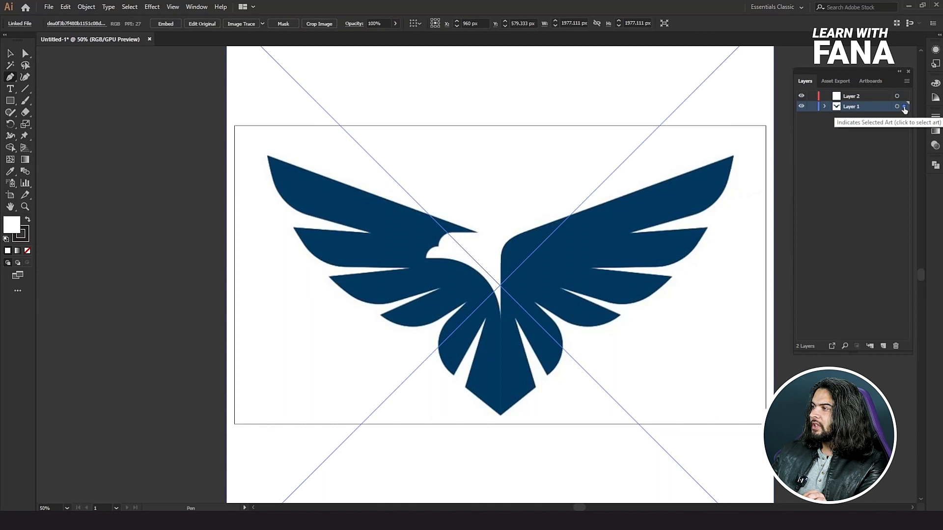
pyautogui.click(906, 81)
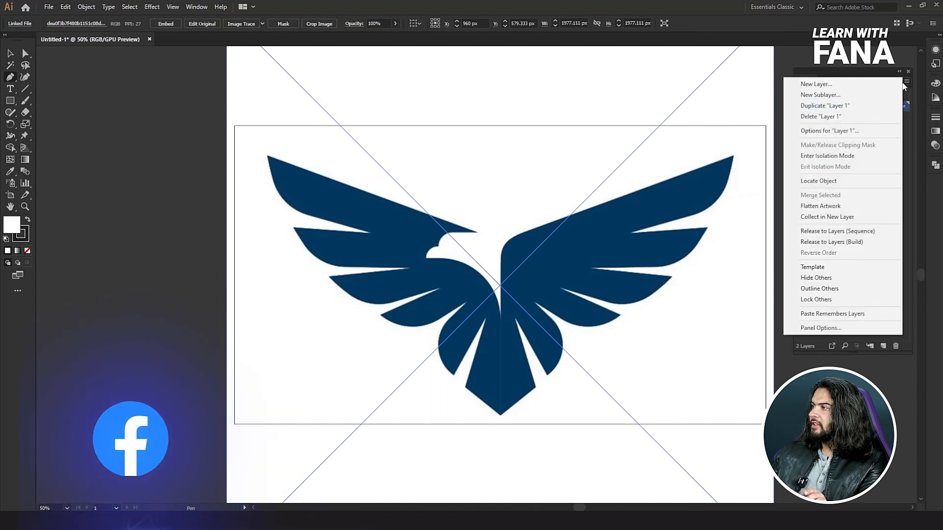
pyautogui.click(818, 267)
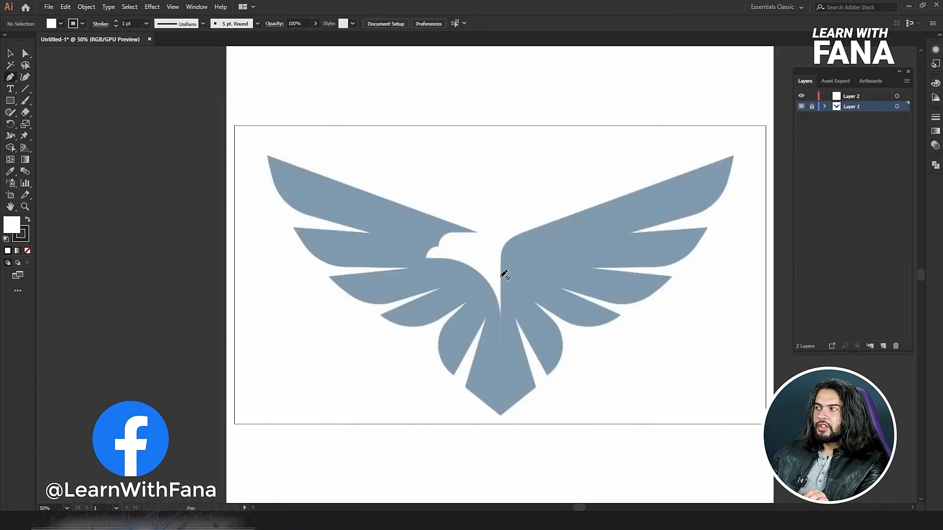
pyautogui.click(10, 53)
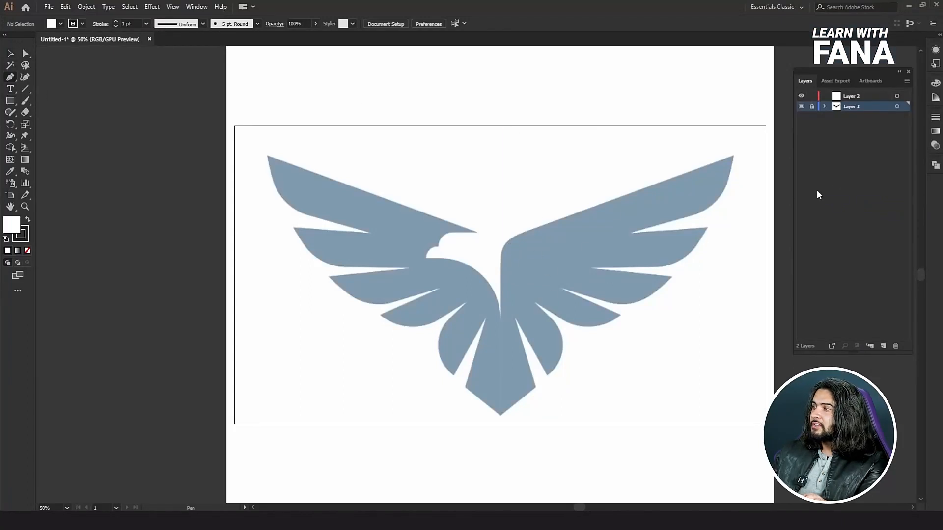
pyautogui.click(856, 97)
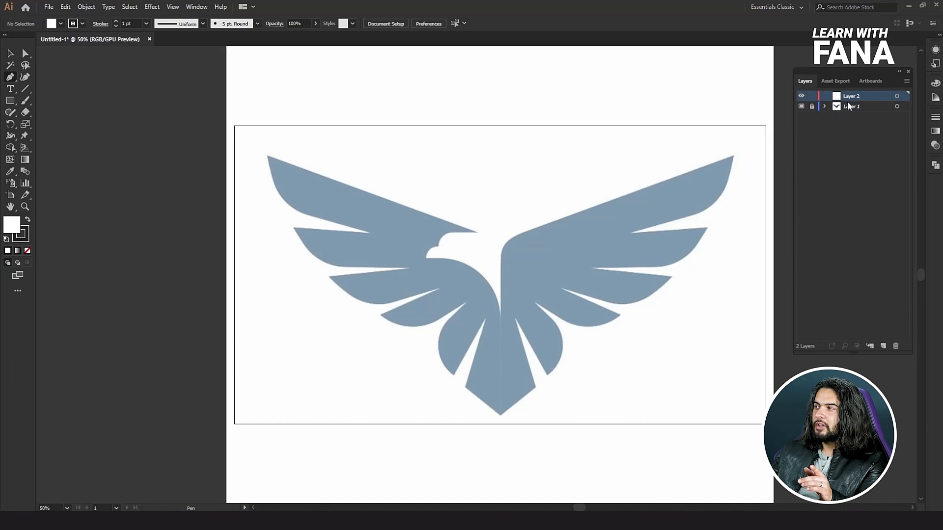
# With the Pen tool and no fill, trace the right wing's top feather from its tip along the curved lower edge to the first notch.
pyautogui.scroll(4, 734, 164)
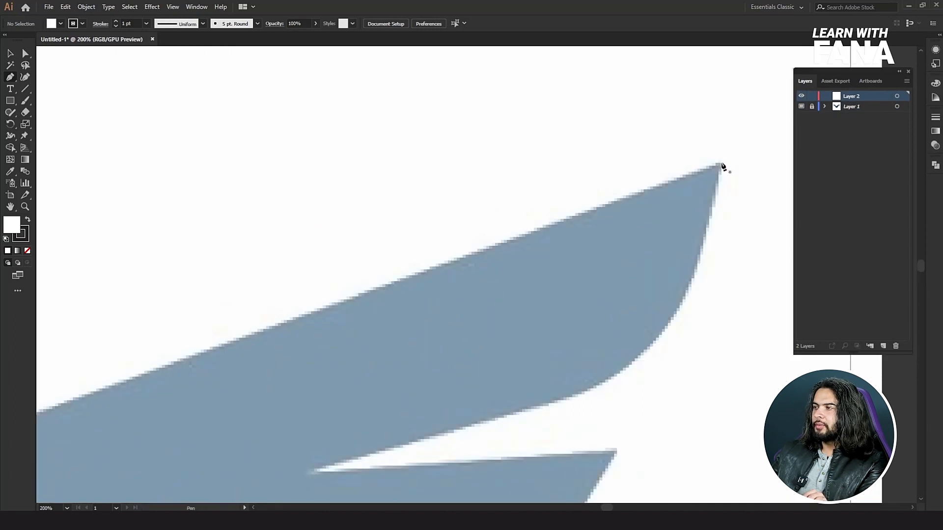
pyautogui.click(720, 166)
pyautogui.scroll(-1, 716, 172)
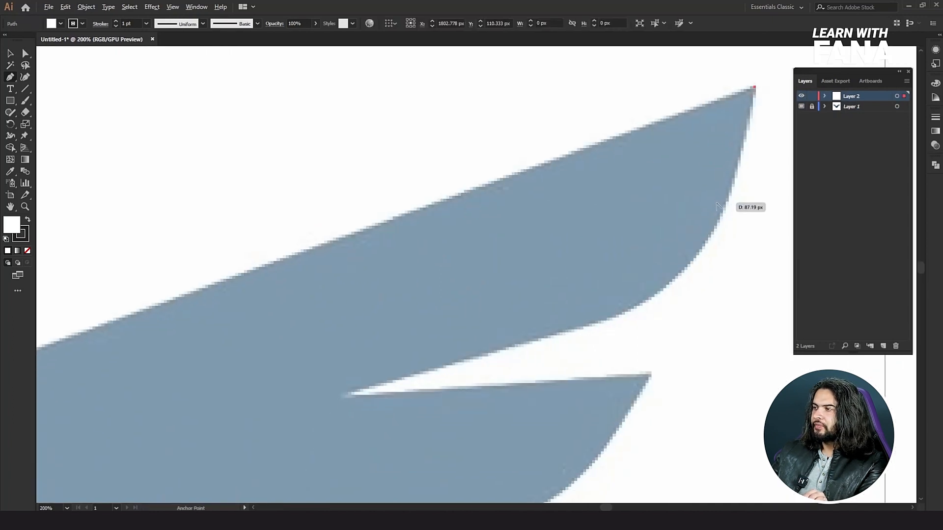
pyautogui.moveTo(658, 280); pyautogui.dragTo(585, 315)
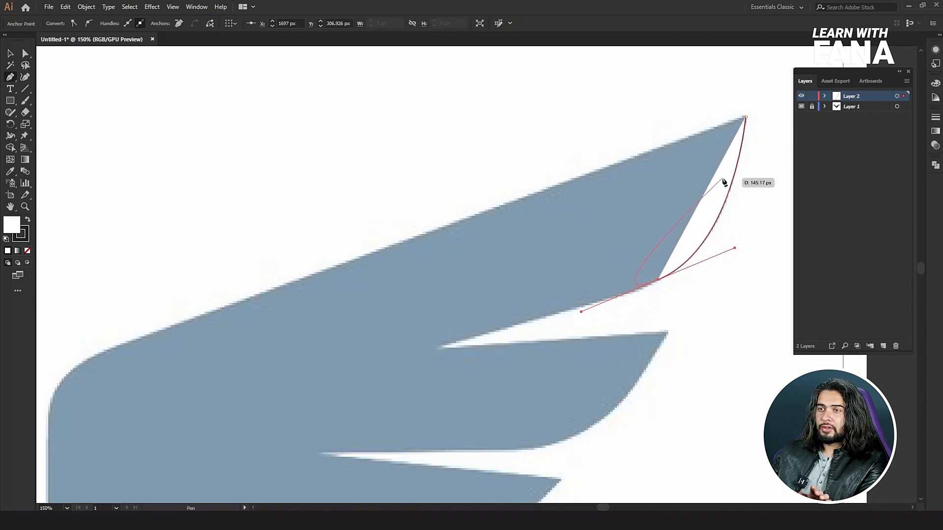
pyautogui.click(28, 252)
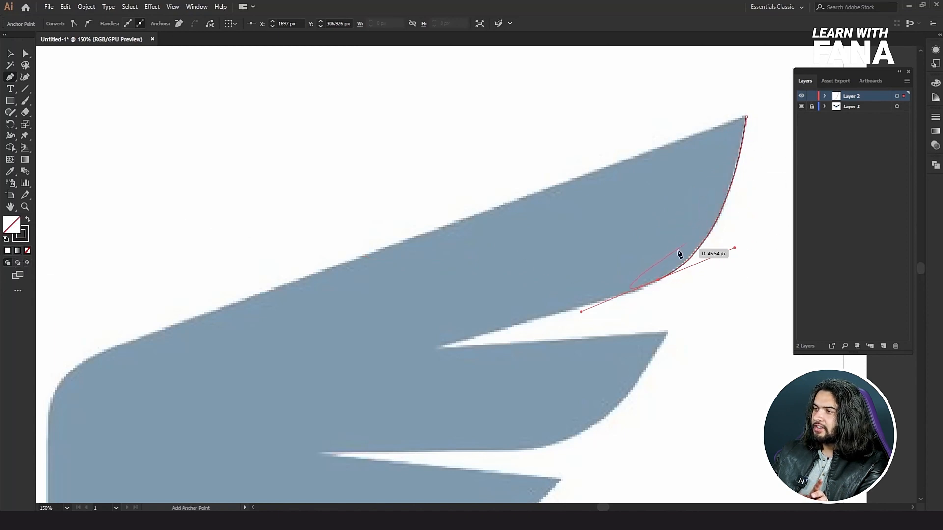
pyautogui.click(438, 348)
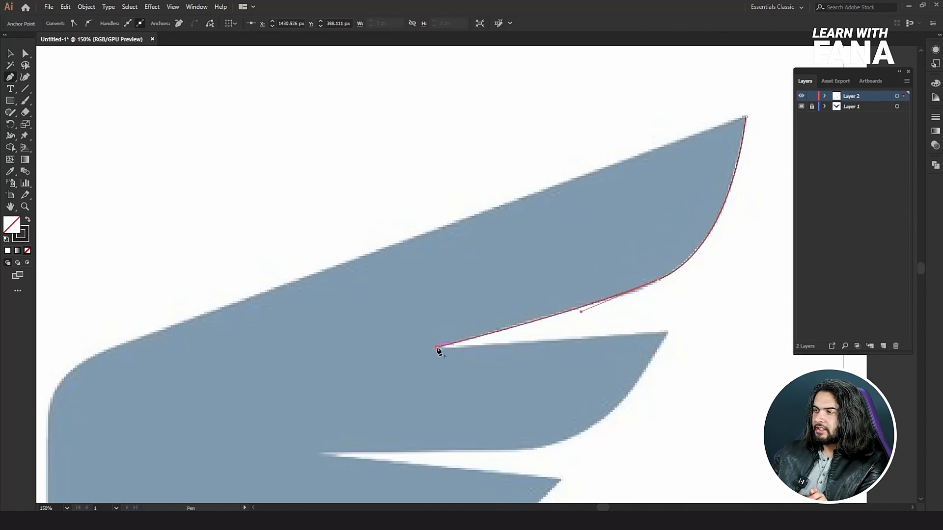
# Continue the path around the right wing's second feather, from its tip along the curved underside to the second notch.
pyautogui.click(667, 335)
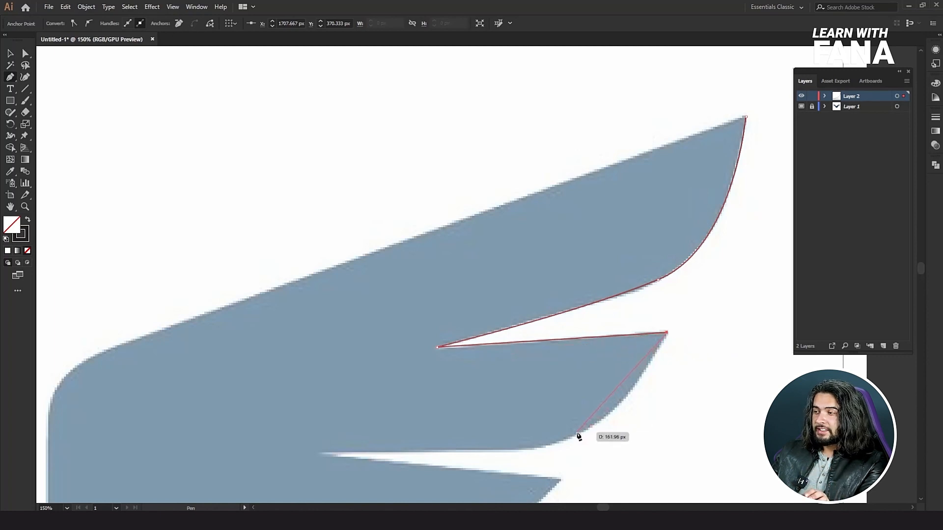
pyautogui.moveTo(571, 439); pyautogui.dragTo(517, 455)
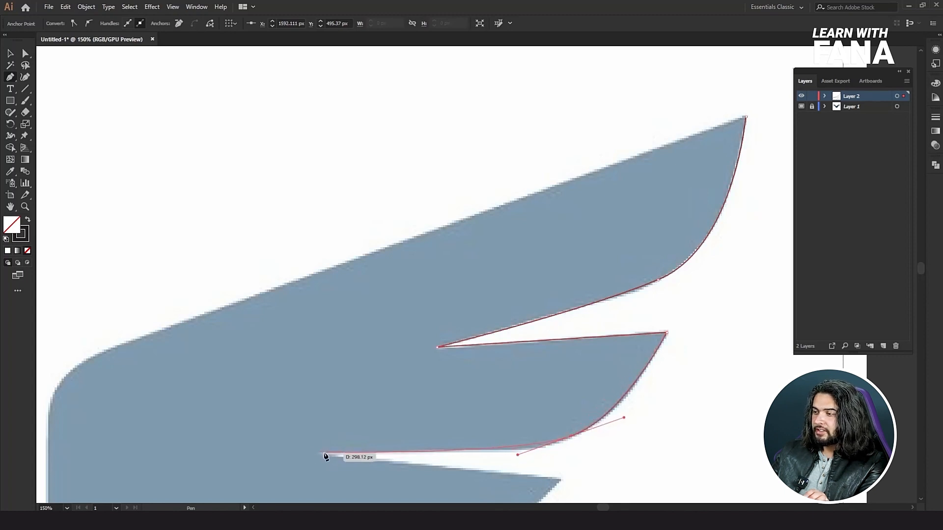
pyautogui.click(322, 456)
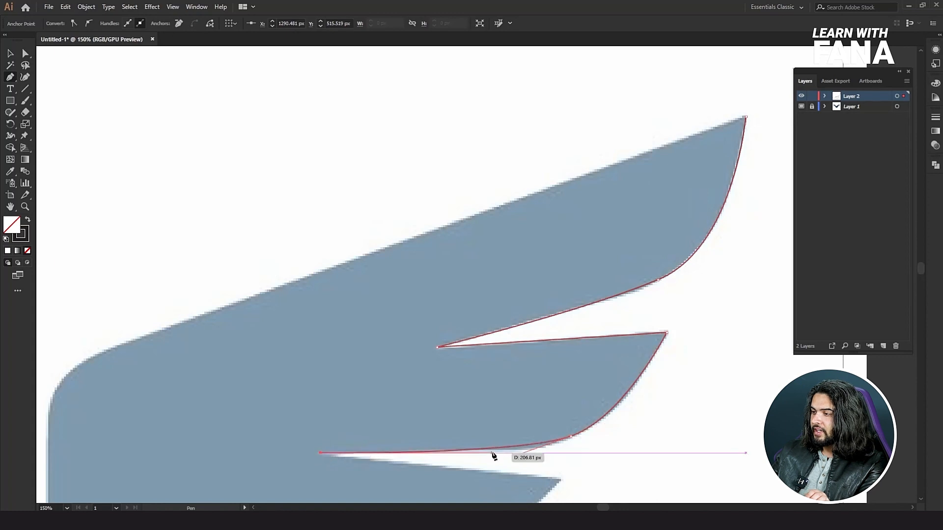
# Continue the path around the right wing's third feather, with a curved underside ending at the third notch.
pyautogui.moveTo(513, 455); pyautogui.dragTo(502, 384)
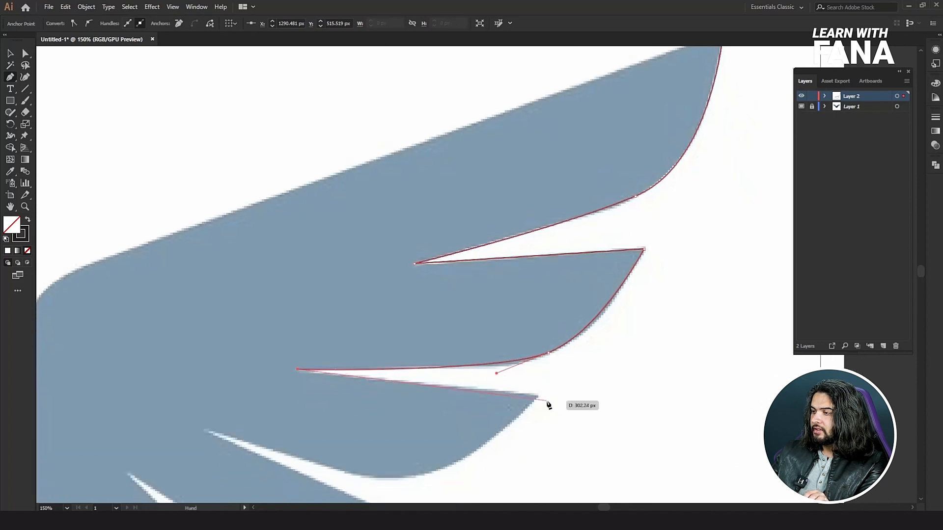
pyautogui.click(539, 397)
pyautogui.hscroll(-5, 570, 388)
pyautogui.scroll(-3, 569, 388)
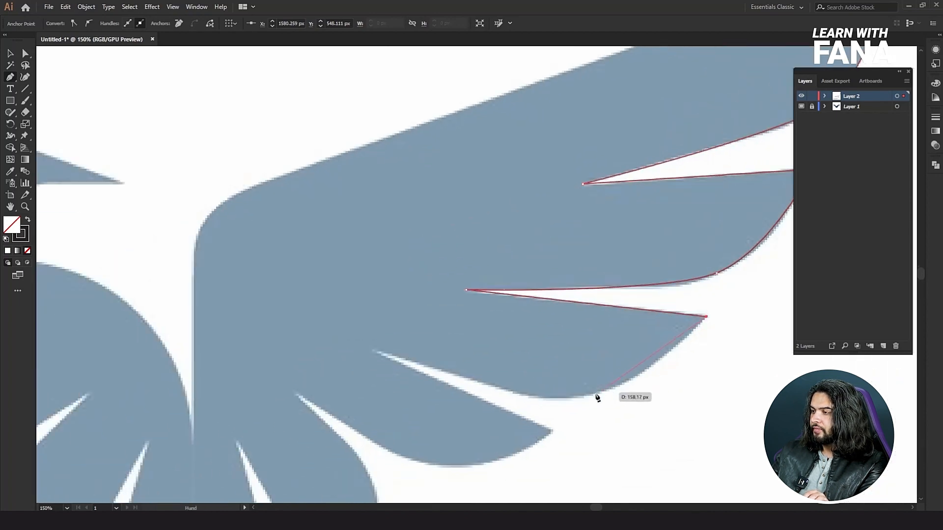
pyautogui.moveTo(569, 397); pyautogui.dragTo(507, 397)
pyautogui.moveTo(369, 350); pyautogui.dragTo(553, 432)
# Continue the path around the right wing's fourth feather, curving its underside back to the fourth notch.
pyautogui.click(553, 432)
pyautogui.hscroll(-4, 570, 408)
pyautogui.scroll(-3, 569, 407)
pyautogui.moveTo(570, 378); pyautogui.dragTo(507, 367)
pyautogui.click(429, 307)
# Trace the rounded lowest feather and the right half of the tail down to the tail's centre tip.
pyautogui.moveTo(511, 442); pyautogui.dragTo(499, 404)
pyautogui.click(467, 428)
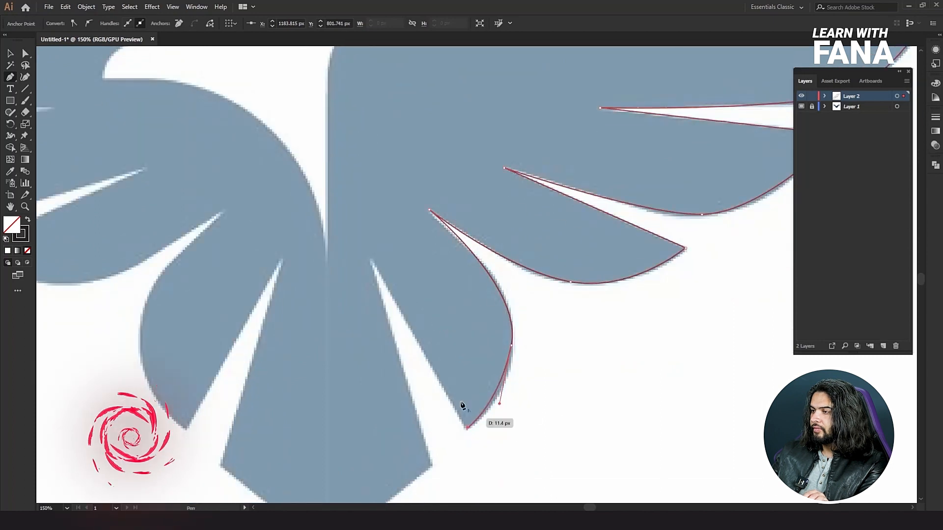
pyautogui.click(372, 261)
pyautogui.moveTo(402, 407); pyautogui.dragTo(422, 219)
pyautogui.click(452, 277)
pyautogui.click(347, 364)
pyautogui.moveTo(358, 319); pyautogui.dragTo(421, 496)
pyautogui.click(411, 222)
pyautogui.moveTo(492, 146); pyautogui.dragTo(583, 114)
pyautogui.hotkey('ctrl', 'z')
pyautogui.hotkey('ctrl', 'z')
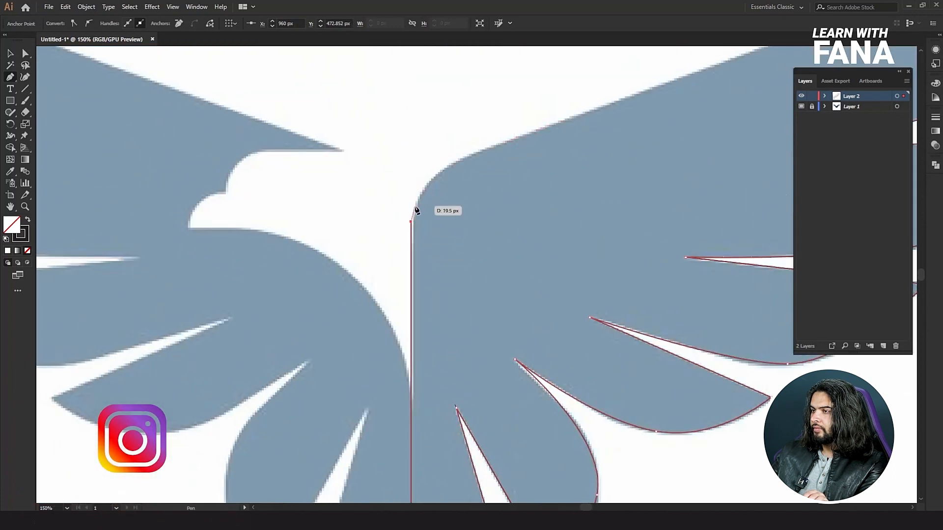
# Trace the straight centre edge, the rounded shoulder and the top edge of the right wing, closing the path at the wing tip.
pyautogui.click(414, 213)
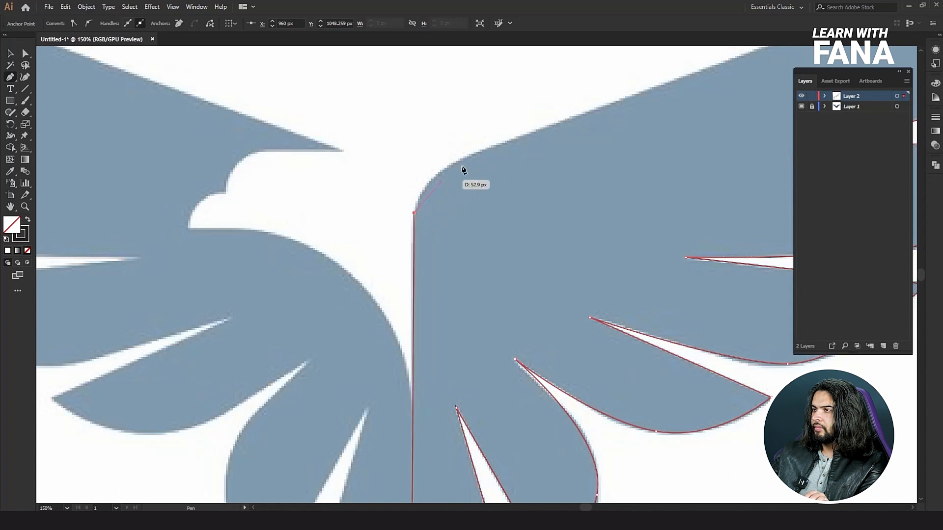
pyautogui.click(558, 124)
pyautogui.moveTo(561, 126); pyautogui.dragTo(187, 332)
pyautogui.moveTo(737, 127); pyautogui.dragTo(722, 257)
# Swap the traced wing's fill and stroke so it has a black fill and no stroke.
pyautogui.scroll(-3, 549, 253)
pyautogui.moveTo(452, 299); pyautogui.dragTo(492, 269)
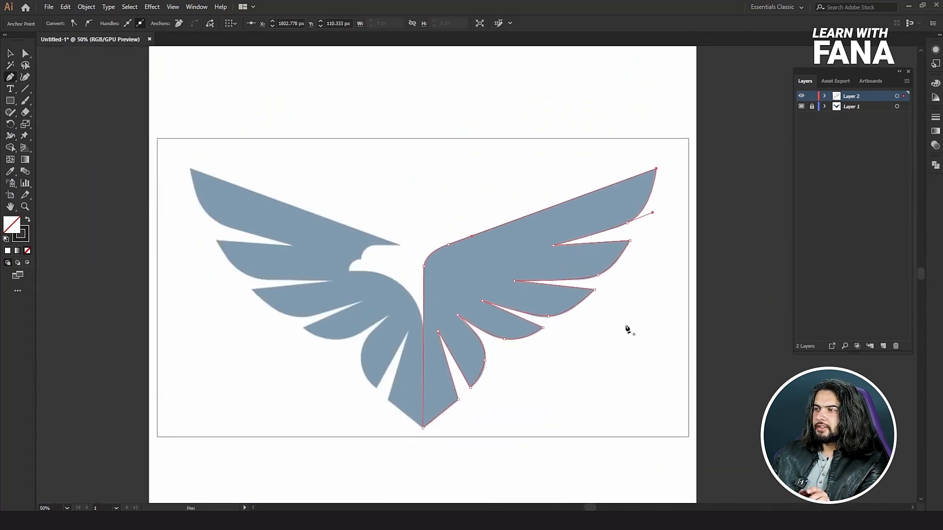
pyautogui.click(28, 221)
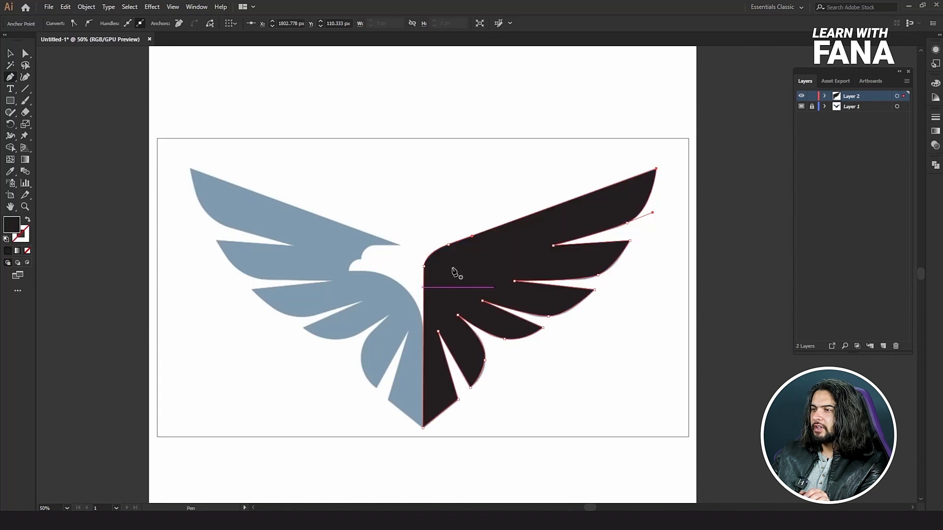
# Duplicate the black wing horizontally over the left half and reflect the copy across the vertical axis.
pyautogui.click(10, 54)
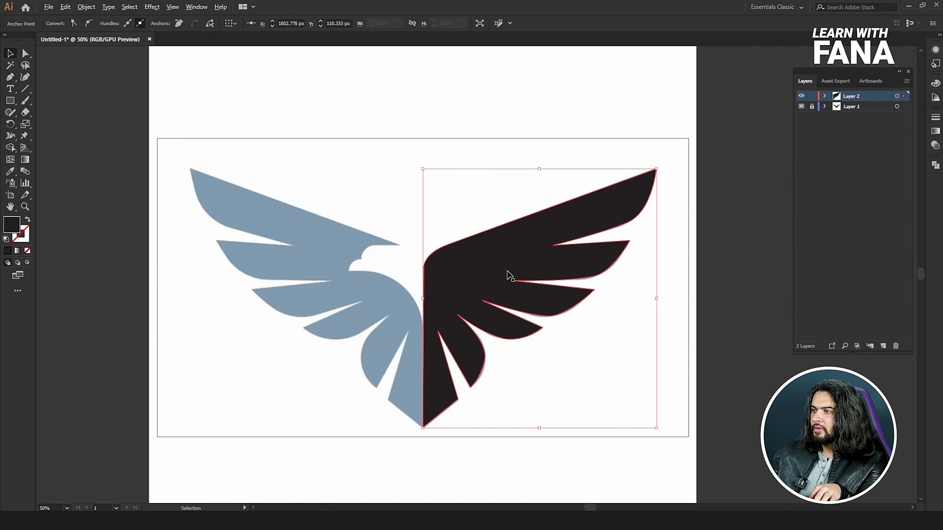
pyautogui.moveTo(510, 266); pyautogui.dragTo(301, 266)
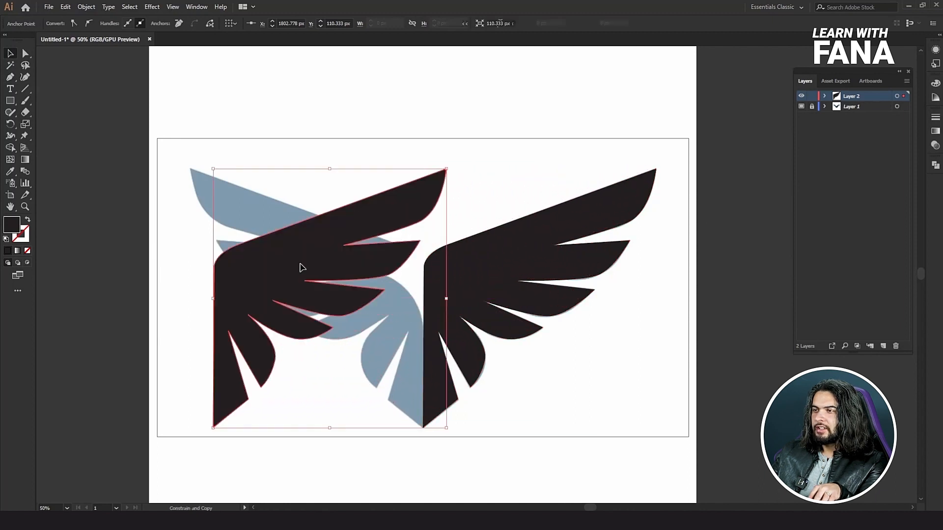
pyautogui.rightClick(303, 265)
pyautogui.moveTo(383, 405)
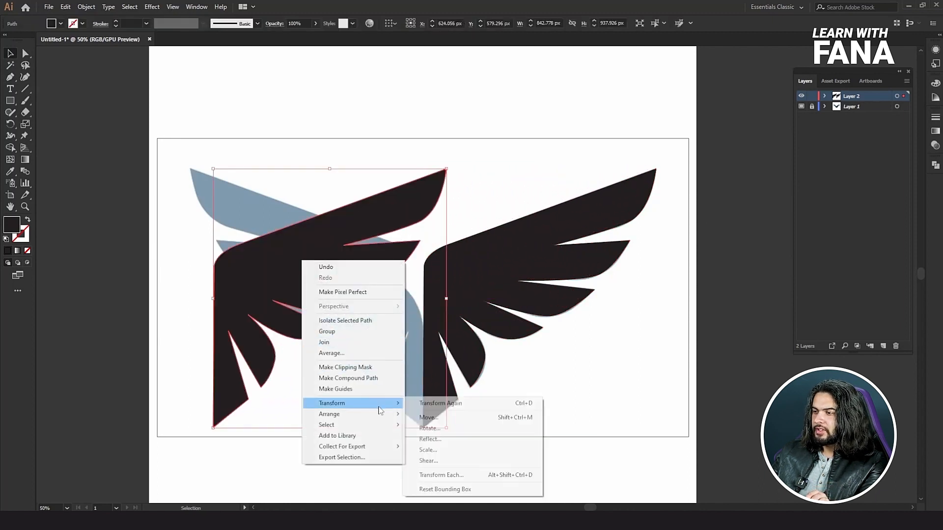
pyautogui.click(455, 439)
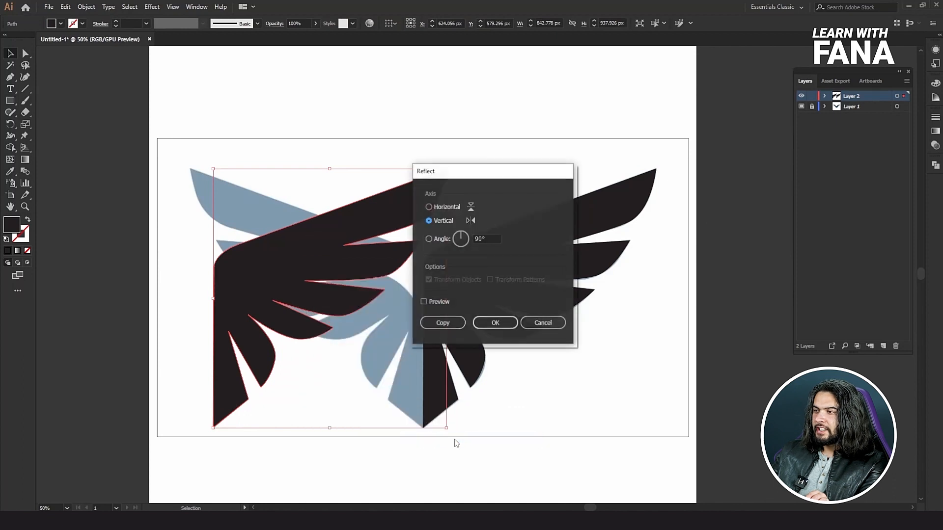
pyautogui.click(491, 323)
# Move the mirrored wing to line up with the template's left wing, meeting the right half at the tail tip.
pyautogui.moveTo(406, 295)
pyautogui.mouseDown()
pyautogui.moveTo(391, 294)
pyautogui.moveTo(400, 307)
pyautogui.mouseUp()
pyautogui.scroll(5, 400, 306)
pyautogui.moveTo(510, 260); pyautogui.dragTo(521, 259)
pyautogui.scroll(-3, 516, 261)
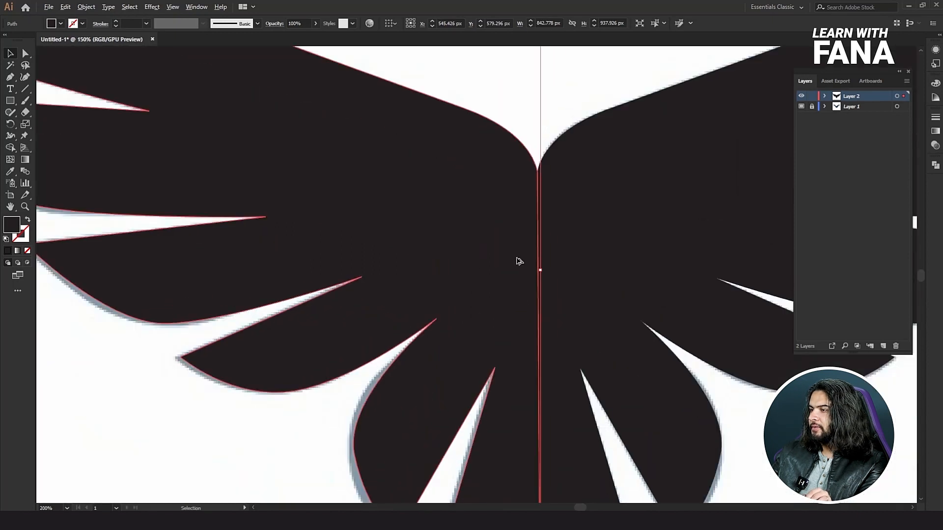
pyautogui.moveTo(529, 368); pyautogui.dragTo(532, 153)
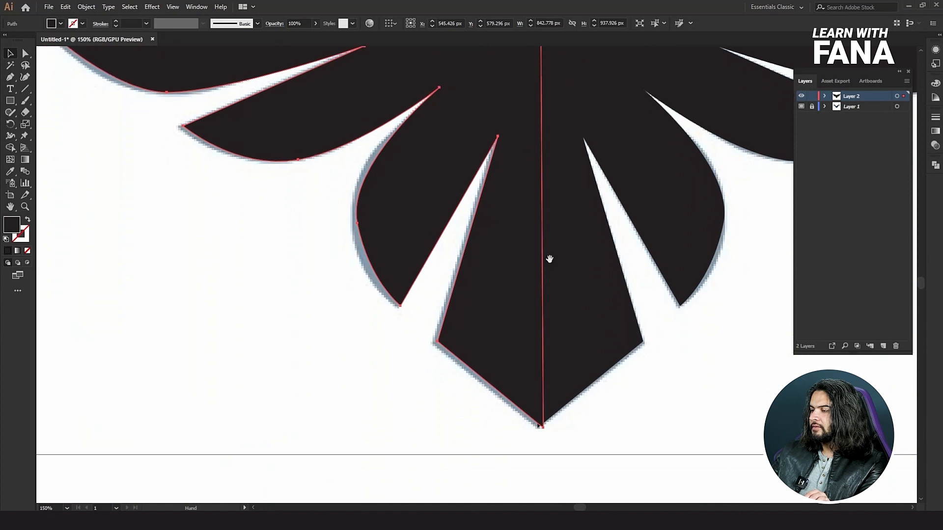
pyautogui.moveTo(508, 277); pyautogui.dragTo(503, 277)
pyautogui.moveTo(522, 169); pyautogui.dragTo(495, 421)
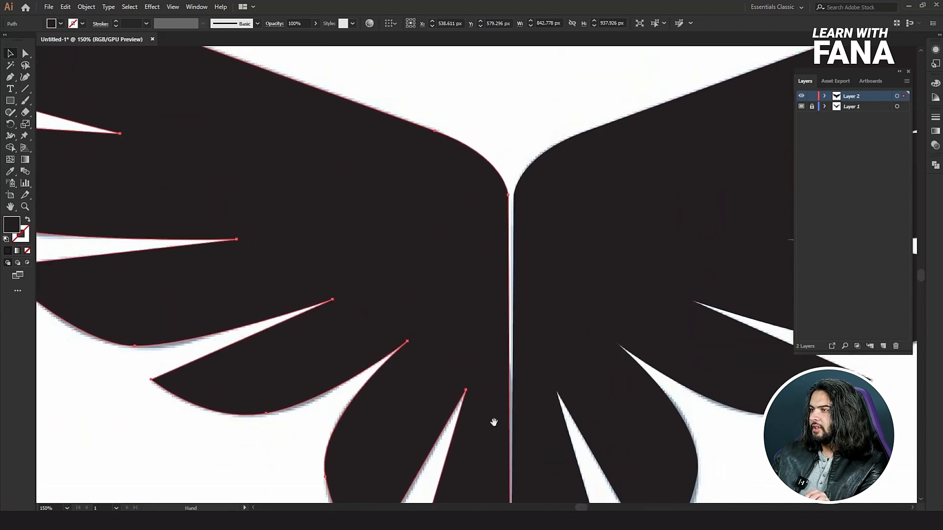
# Move the shoulder anchor points of both wings together at the centre line to close the narrow gap between the two halves.
pyautogui.scroll(2, 511, 204)
pyautogui.scroll(1, 541, 209)
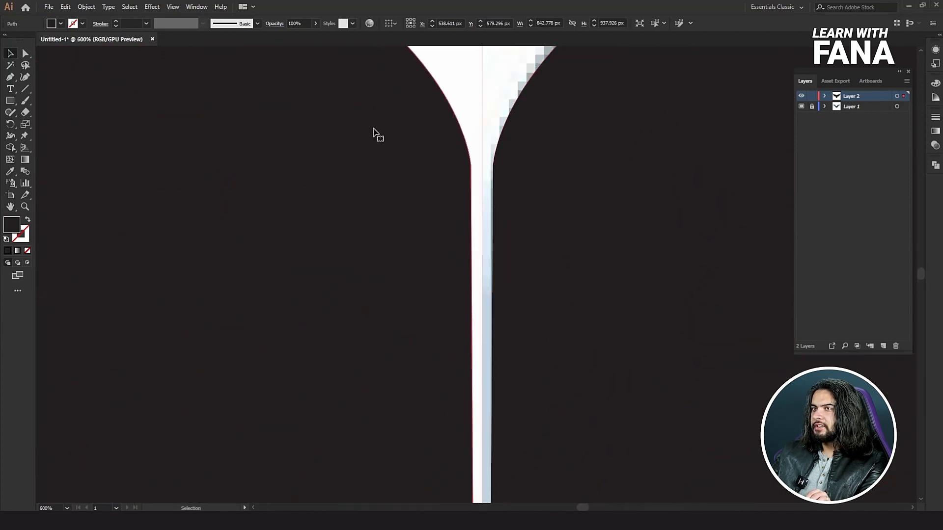
pyautogui.click(23, 54)
pyautogui.click(470, 165)
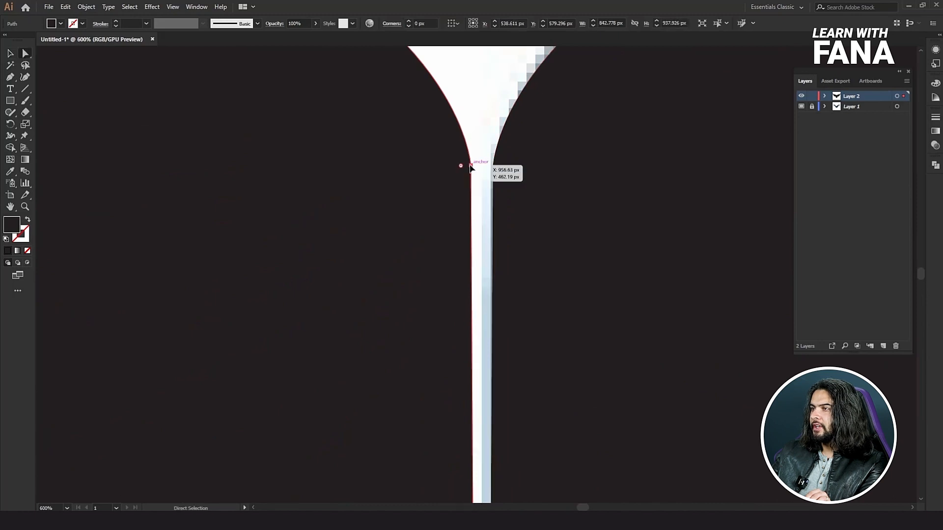
pyautogui.moveTo(471, 168); pyautogui.dragTo(490, 170)
pyautogui.moveTo(483, 166); pyautogui.dragTo(481, 167)
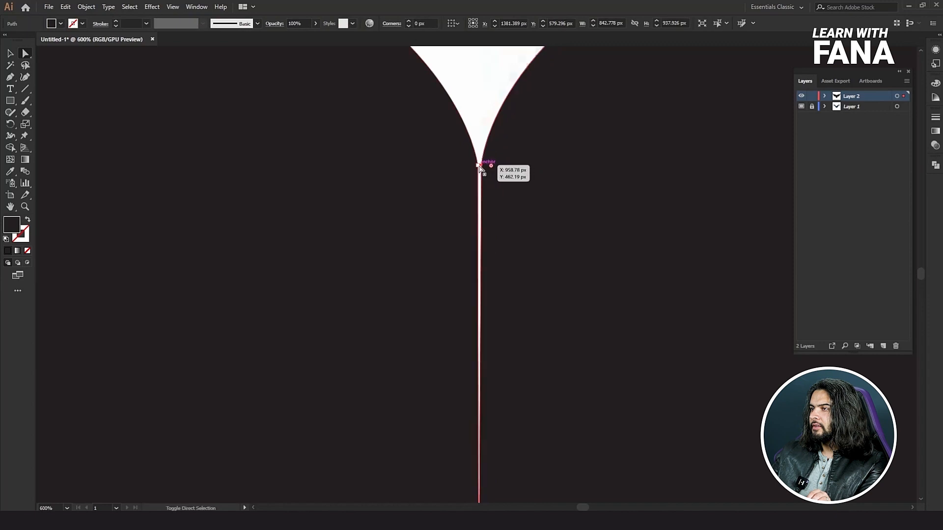
pyautogui.click(481, 166)
pyautogui.scroll(-9, 481, 170)
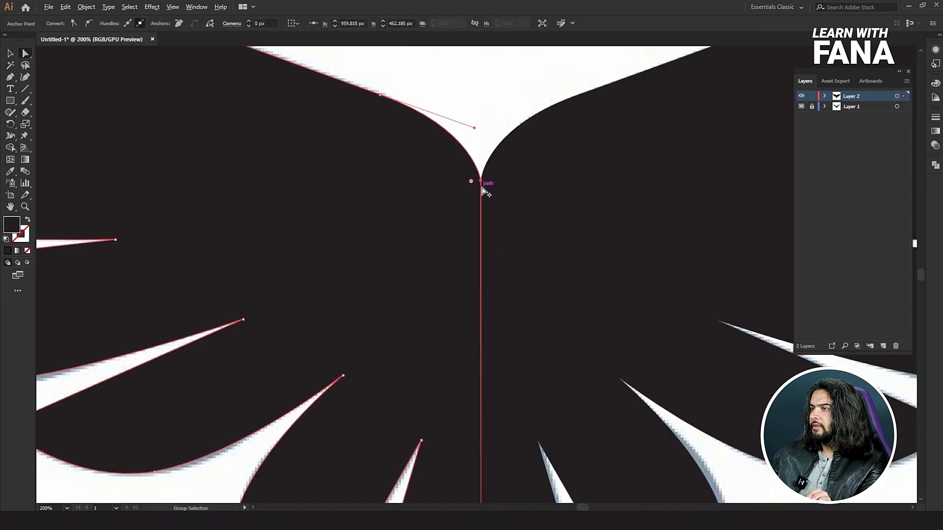
pyautogui.scroll(2, 441, 240)
pyautogui.click(391, 268)
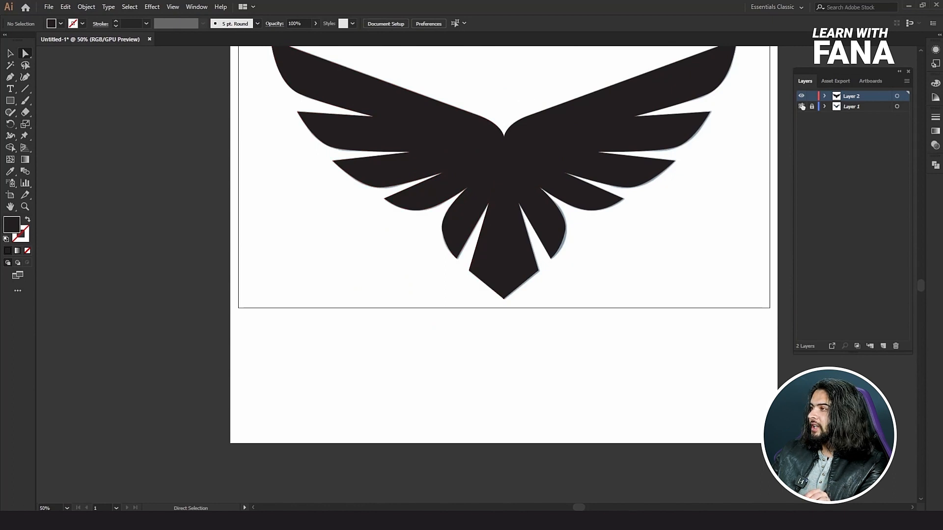
# Add a new layer above the artwork and hide Layer 2 with the black wings.
pyautogui.click(882, 346)
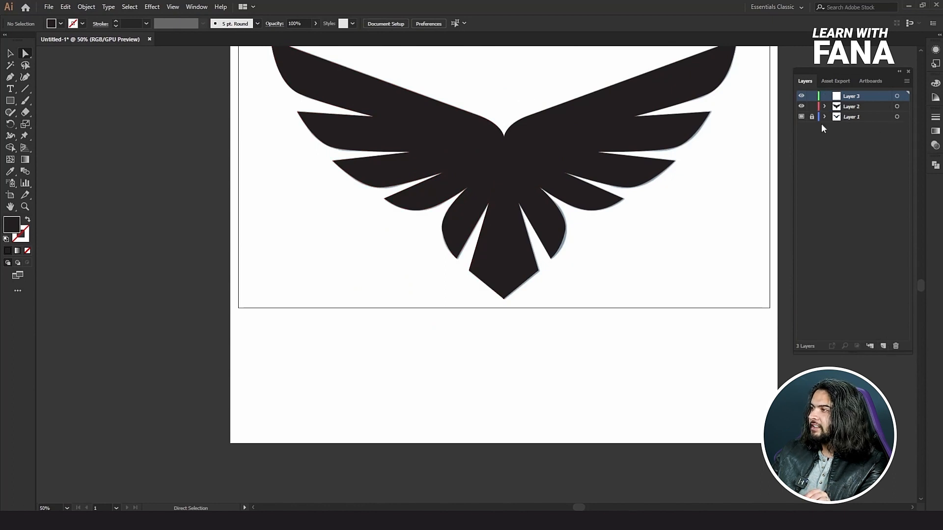
pyautogui.click(801, 106)
# Trace the straight crown, the curved forehead and the beak of the eagle's head with the Pen tool, ending at the beak tip.
pyautogui.scroll(2, 518, 90)
pyautogui.scroll(1, 499, 93)
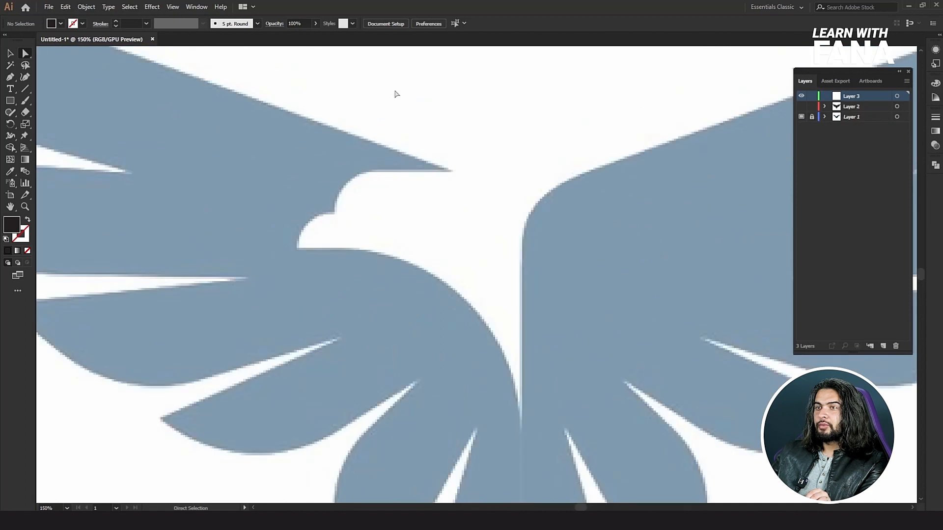
pyautogui.click(10, 81)
pyautogui.scroll(1, 483, 172)
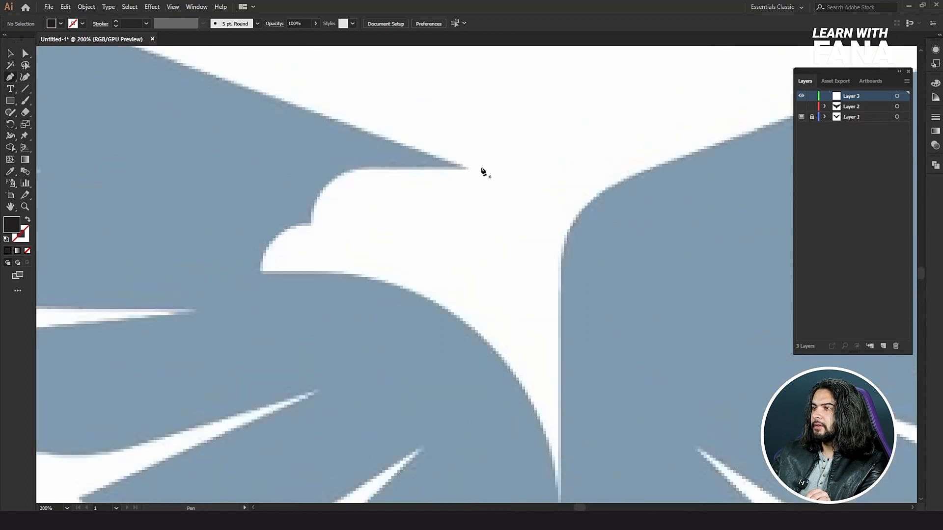
pyautogui.click(506, 168)
pyautogui.click(352, 168)
pyautogui.moveTo(311, 223); pyautogui.dragTo(304, 264)
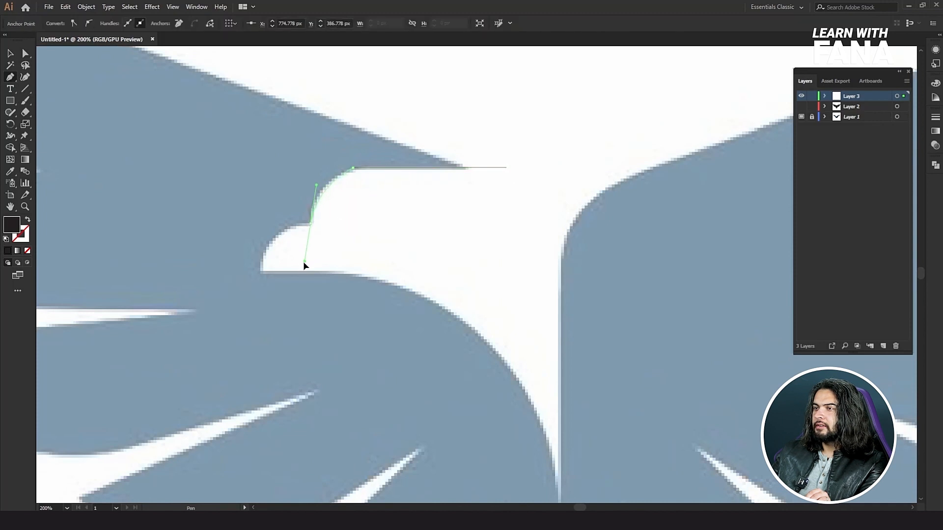
pyautogui.click(311, 223)
pyautogui.moveTo(310, 224); pyautogui.dragTo(260, 273)
pyautogui.moveTo(247, 317); pyautogui.dragTo(251, 325)
pyautogui.click(261, 273)
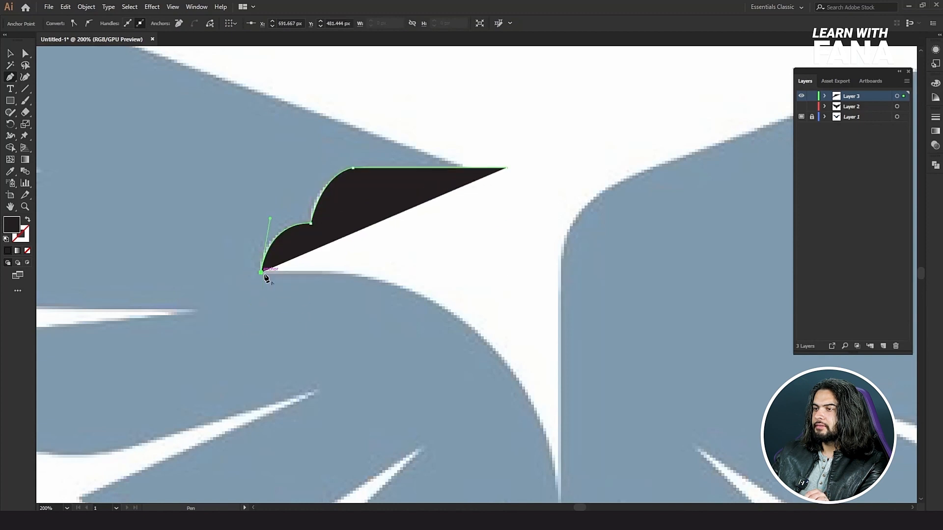
# Continue the path along the throat curve to the centre line and close it roughly across the right wing and above the head.
pyautogui.moveTo(333, 297); pyautogui.dragTo(284, 172)
pyautogui.moveTo(439, 221); pyautogui.dragTo(499, 304)
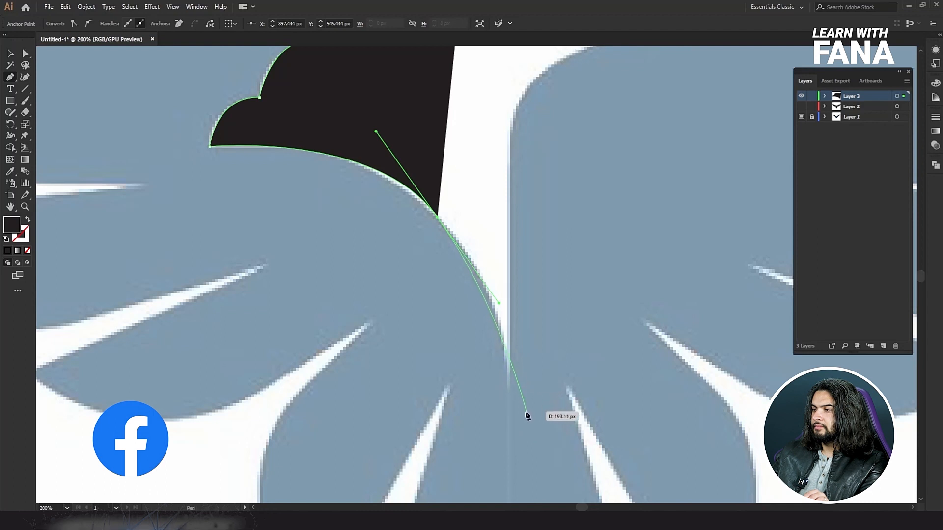
pyautogui.moveTo(512, 389); pyautogui.dragTo(514, 450)
pyautogui.moveTo(602, 180); pyautogui.dragTo(575, 364)
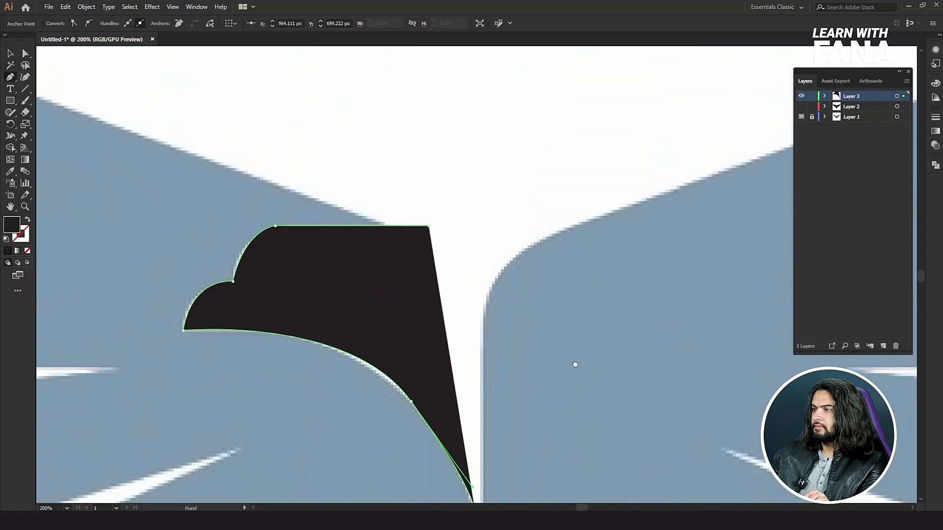
pyautogui.click(602, 226)
pyautogui.click(469, 180)
pyautogui.click(429, 226)
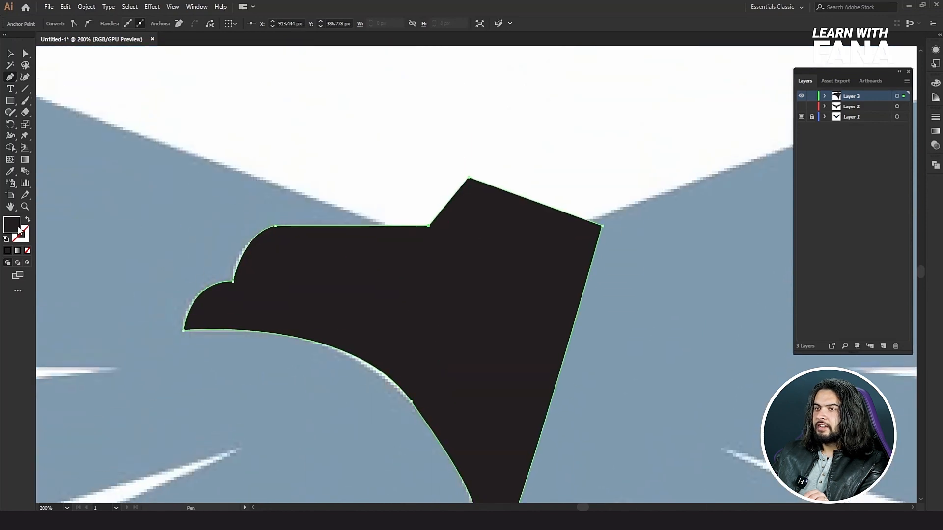
# Set the head shape's fill colour to the bright pinkish red fc0b50.
pyautogui.doubleClick(10, 228)
pyautogui.click(630, 195)
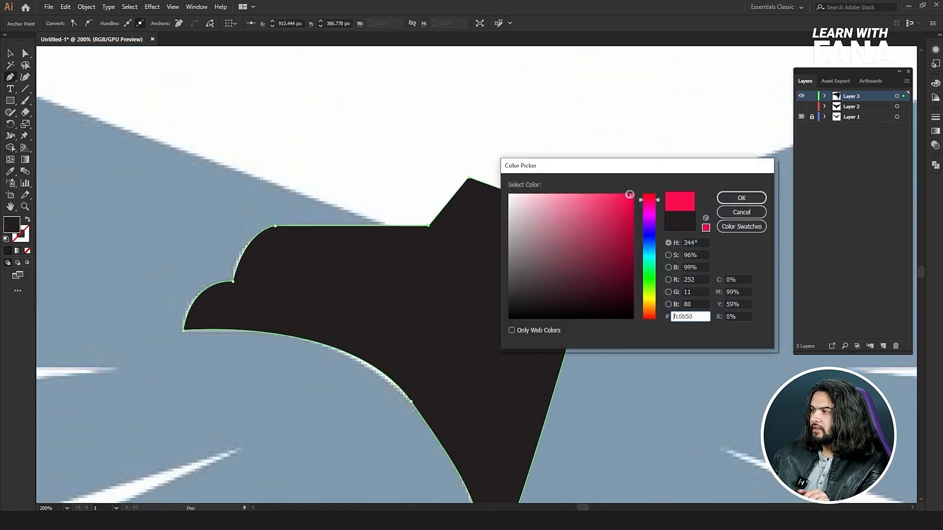
pyautogui.click(719, 199)
# Hide the template Layer 1, show Layer 2 with the black wings again, and deselect the head shape.
pyautogui.click(9, 53)
pyautogui.hotkey('ctrl', '0')
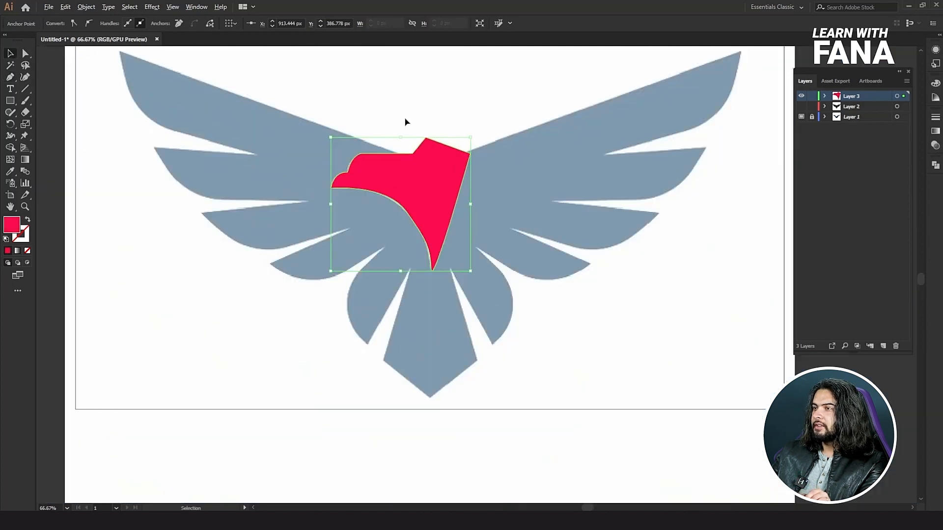
pyautogui.click(801, 117)
pyautogui.click(801, 106)
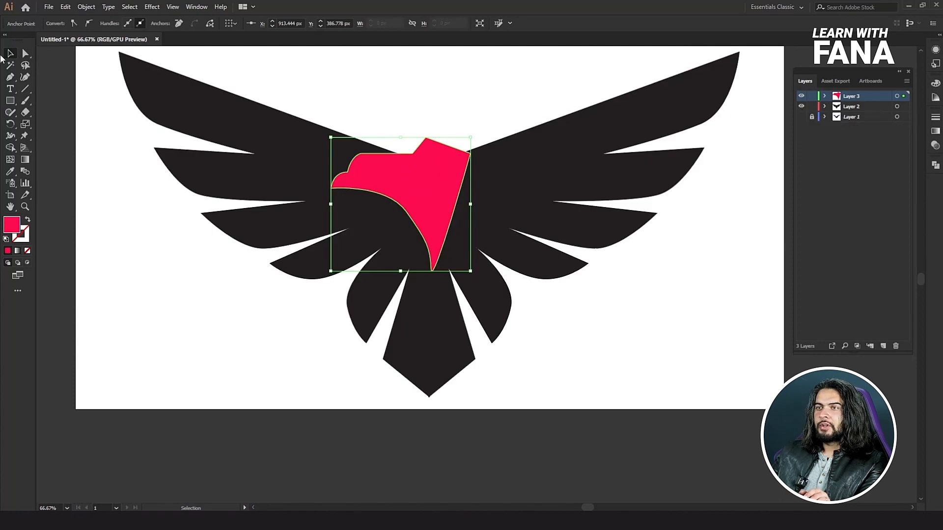
pyautogui.click(397, 115)
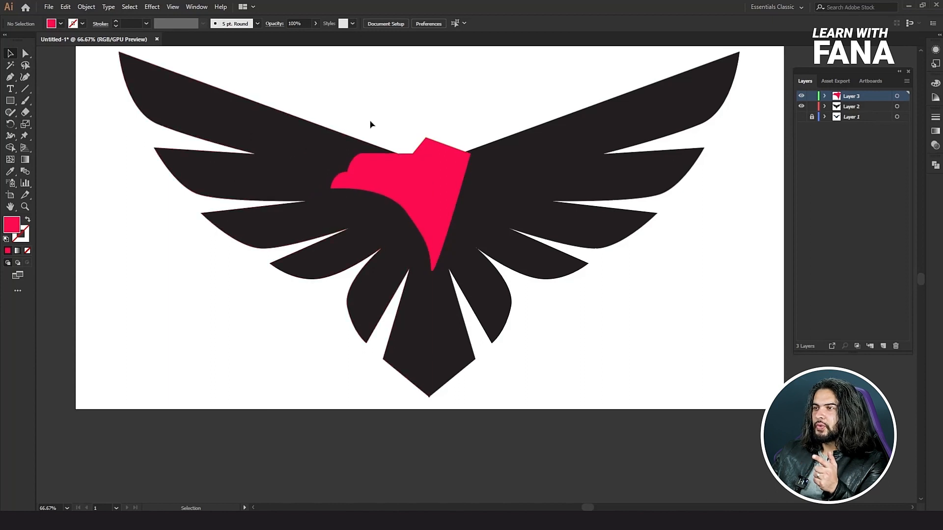
# Select the red head shape with the left wing and cut the head out of the wing using Shape Builder, removing all red areas.
pyautogui.moveTo(398, 184); pyautogui.dragTo(357, 178)
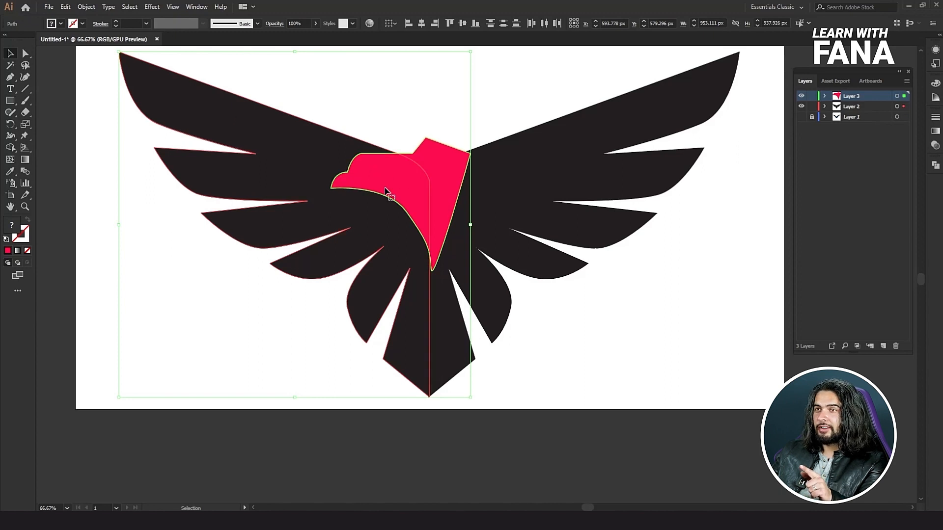
pyautogui.click(10, 148)
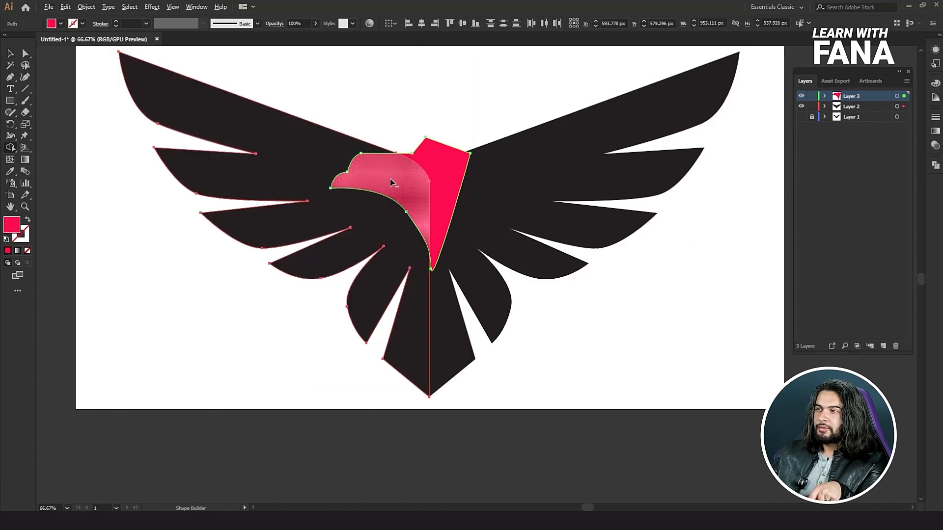
pyautogui.moveTo(386, 176); pyautogui.dragTo(433, 160)
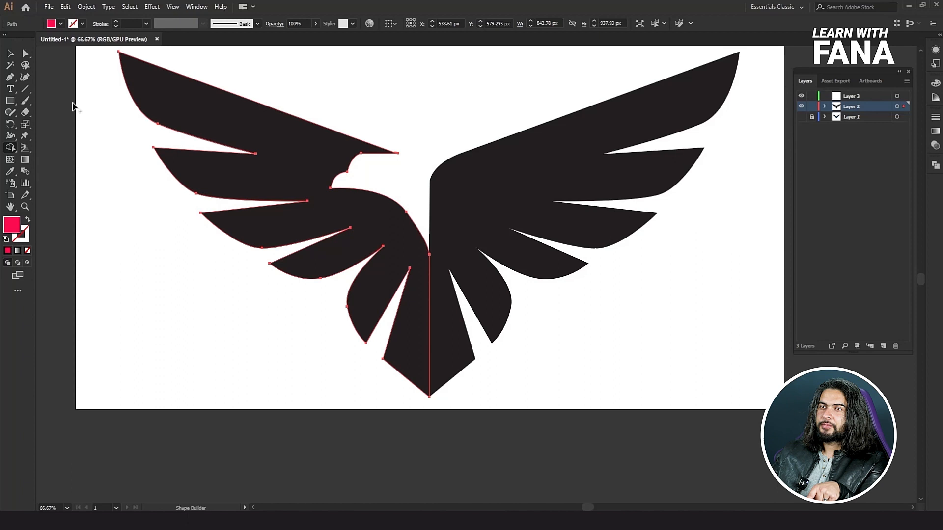
pyautogui.click(10, 53)
pyautogui.click(381, 69)
# Move the whole black eagle off the artboard to its left side and group its two halves.
pyautogui.hotkey('ctrl', '-')
pyautogui.hotkey('ctrl', '-')
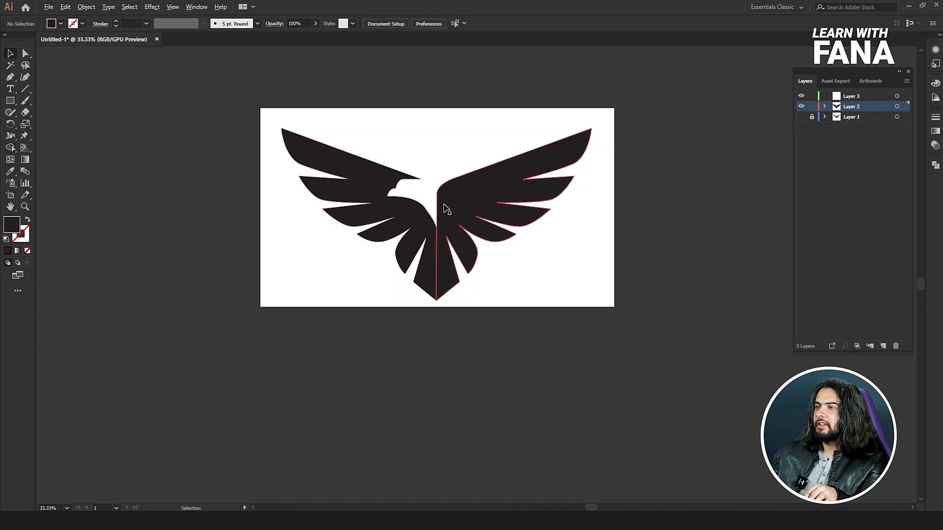
pyautogui.scroll(-2, 640, 141)
pyautogui.scroll(2, 575, 138)
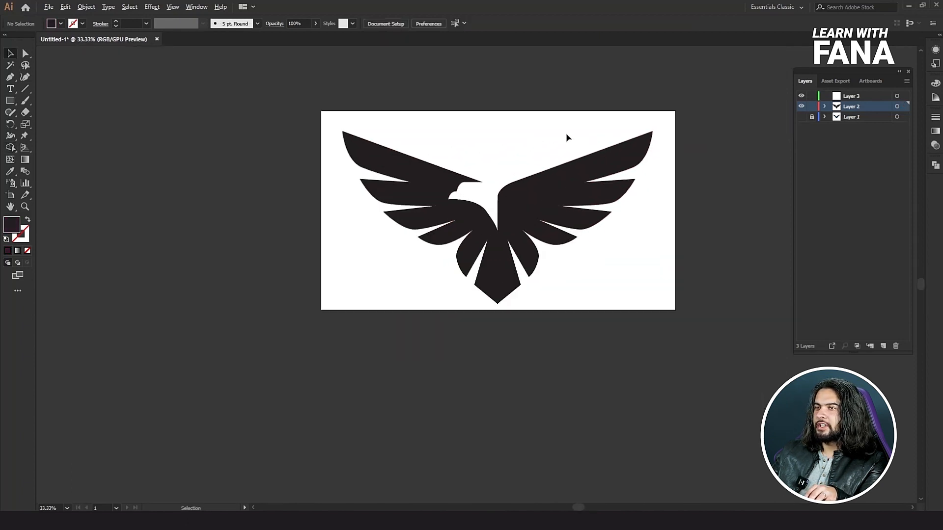
pyautogui.moveTo(548, 217); pyautogui.dragTo(209, 213)
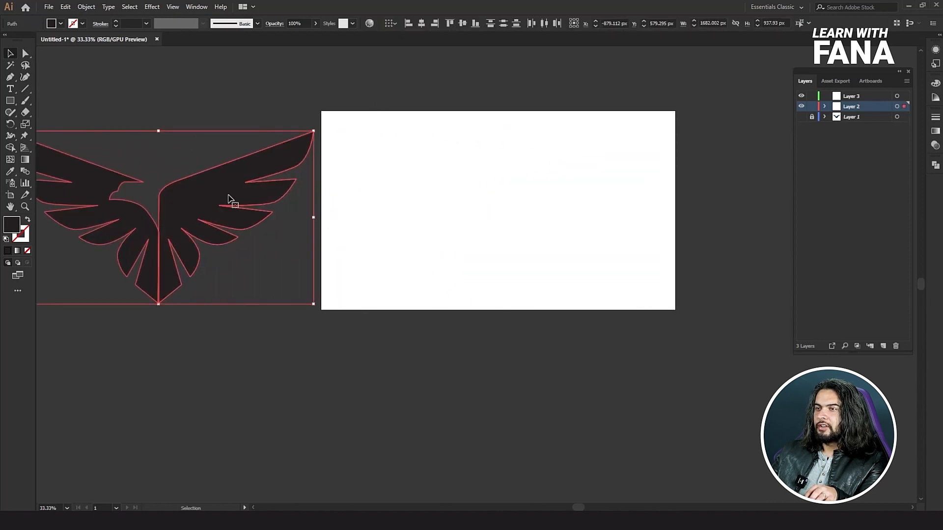
pyautogui.rightClick(230, 196)
pyautogui.click(284, 260)
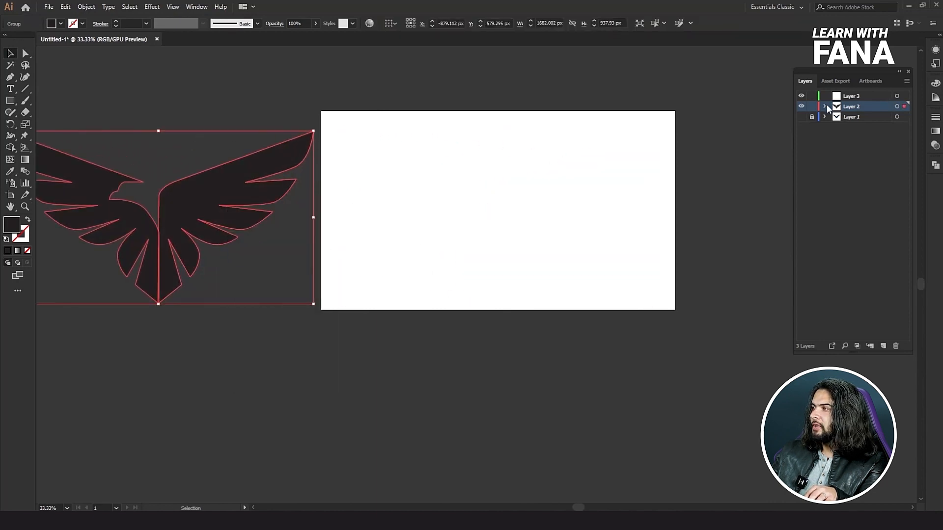
# Show Layer 1 again and turn off its Template option to restore the reference image's full colour.
pyautogui.click(802, 120)
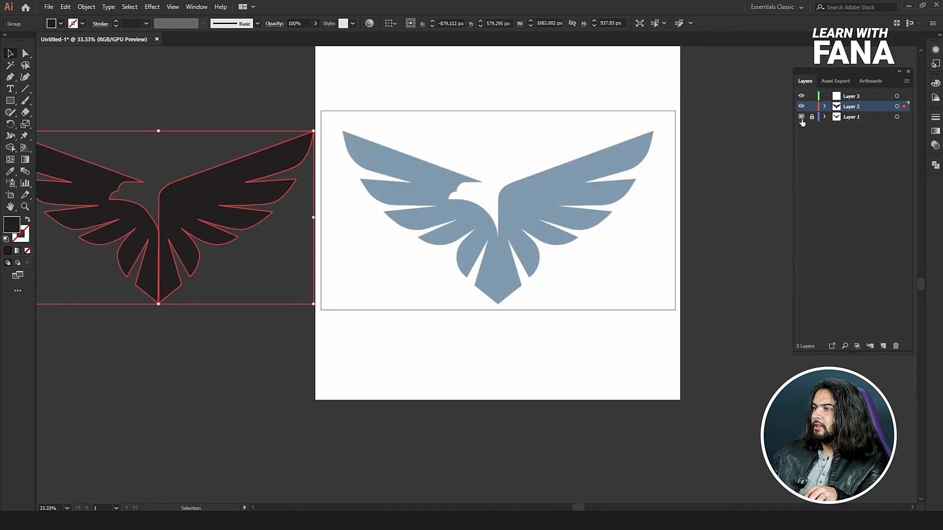
pyautogui.click(711, 208)
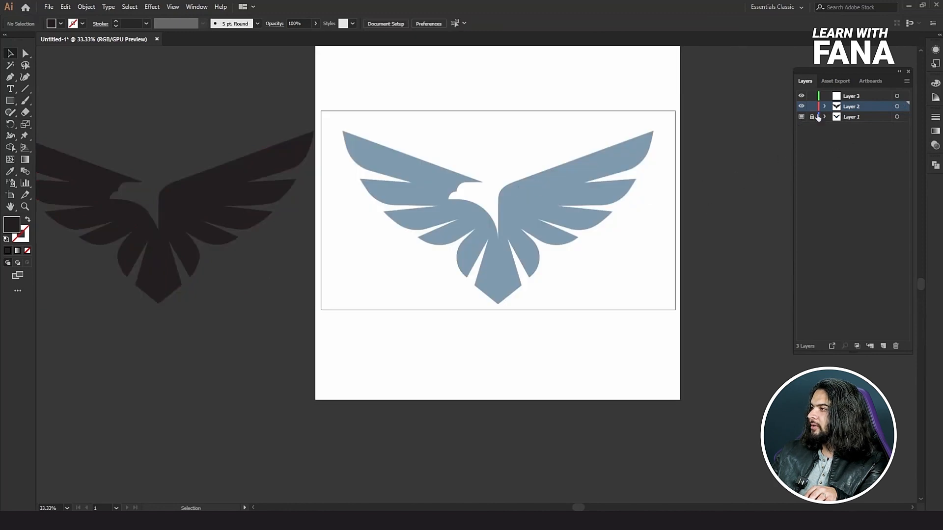
pyautogui.click(874, 117)
pyautogui.click(906, 80)
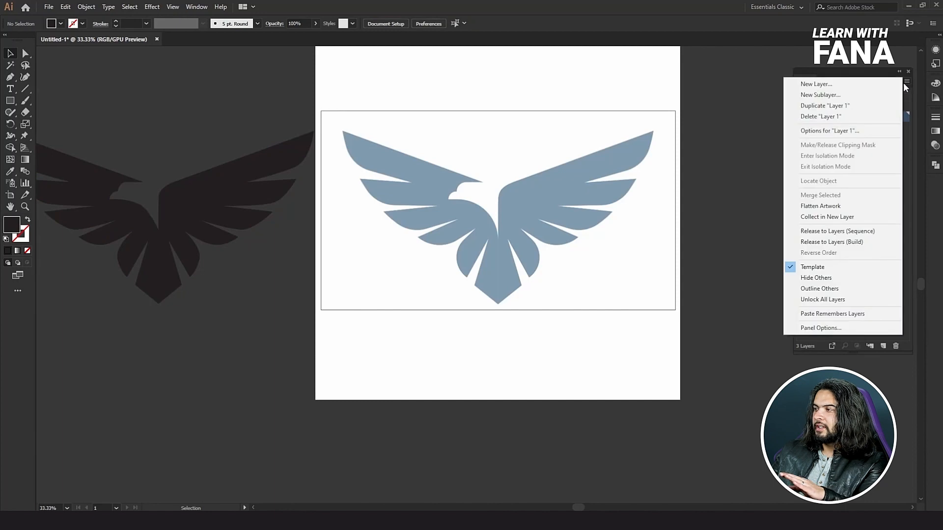
pyautogui.click(834, 266)
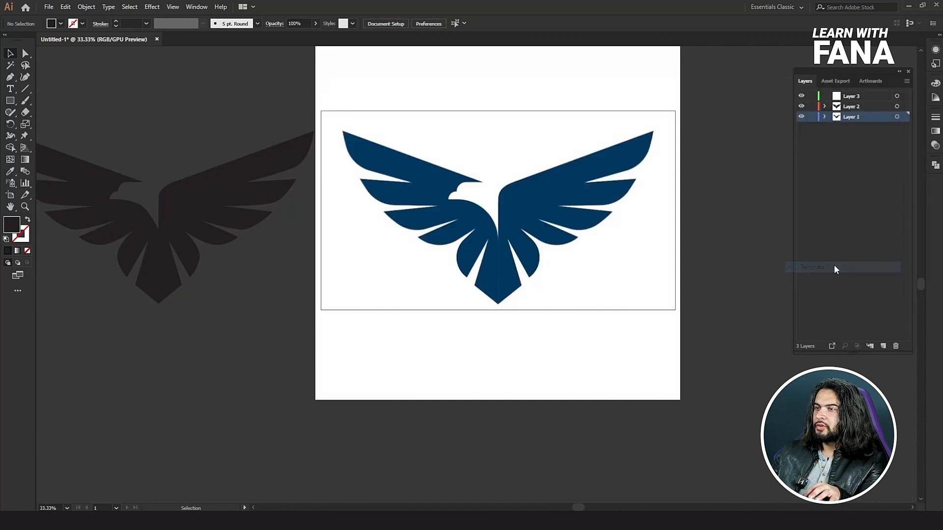
# Recolour the traced eagle group with the dark blue sampled from the reference logo using the Eyedropper.
pyautogui.click(235, 209)
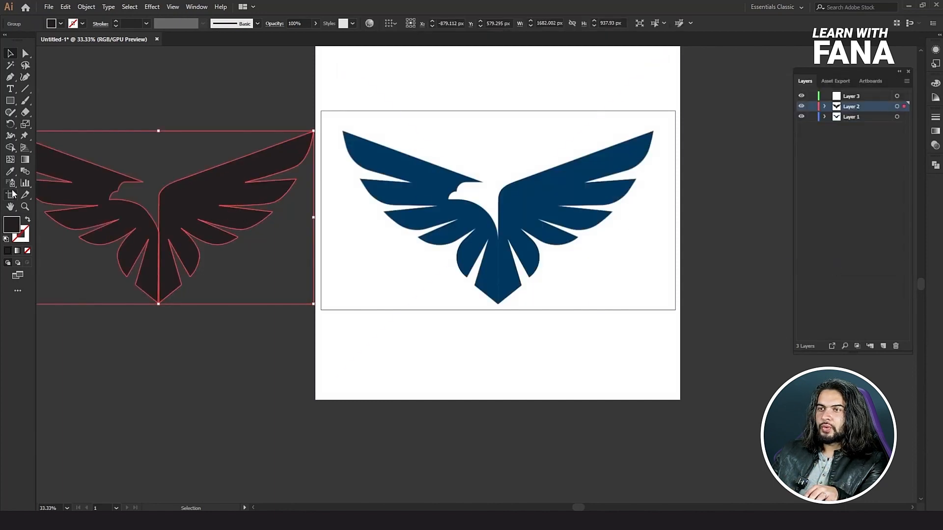
pyautogui.click(11, 171)
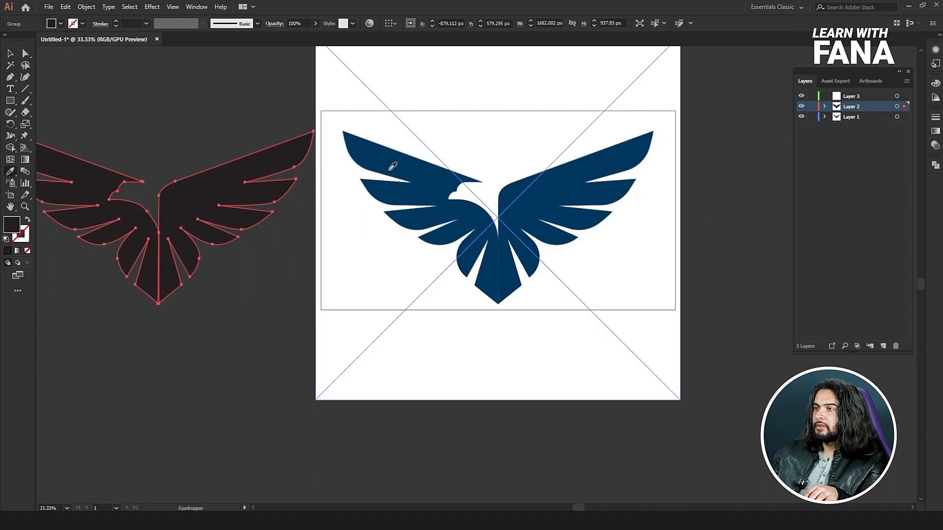
pyautogui.click(445, 172)
pyautogui.click(11, 53)
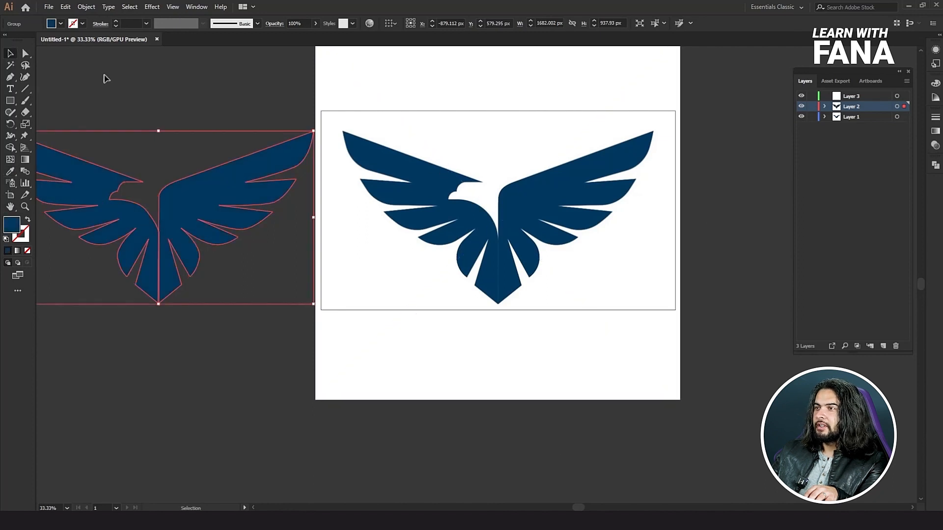
# Scale down the reference image and move it to the right half of the artboard.
pyautogui.click(461, 154)
pyautogui.moveTo(317, 399); pyautogui.dragTo(422, 312)
pyautogui.moveTo(501, 230); pyautogui.dragTo(576, 230)
# Move the traced eagle onto the artboard, scale it down to about 778 px wide and place it beside the reference logo.
pyautogui.moveTo(262, 100); pyautogui.dragTo(148, 235)
pyautogui.moveTo(210, 205); pyautogui.dragTo(397, 179)
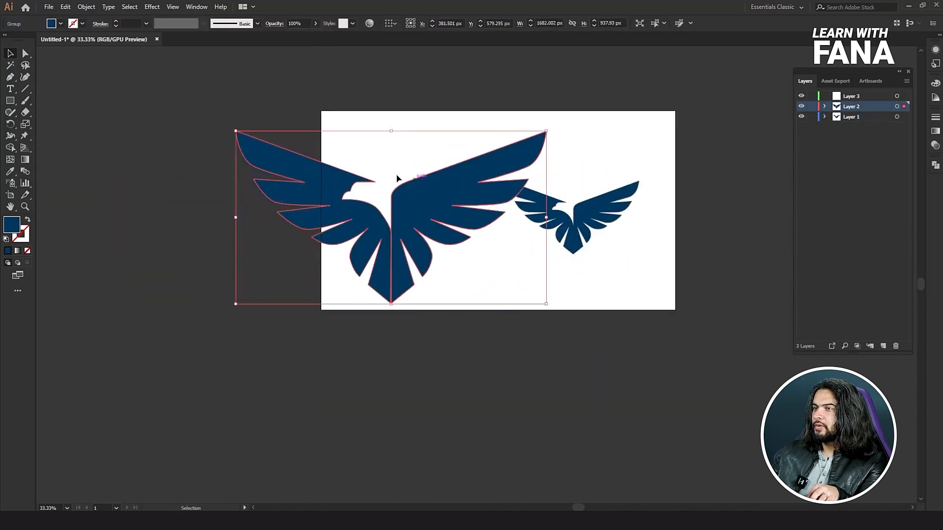
pyautogui.moveTo(246, 134); pyautogui.dragTo(344, 167)
pyautogui.scroll(2, 388, 177)
pyautogui.moveTo(424, 229); pyautogui.dragTo(518, 219)
pyautogui.moveTo(364, 319); pyautogui.dragTo(322, 340)
pyautogui.click(353, 362)
pyautogui.moveTo(578, 274); pyautogui.dragTo(445, 273)
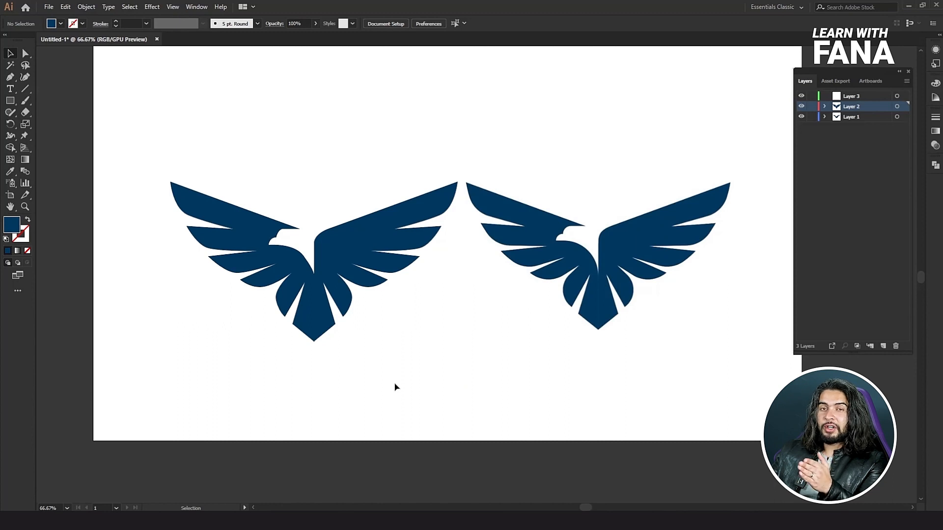
# Scale the traced eagle up far beyond the artboard and inspect its edges up close.
pyautogui.click(330, 273)
pyautogui.scroll(-4, 331, 275)
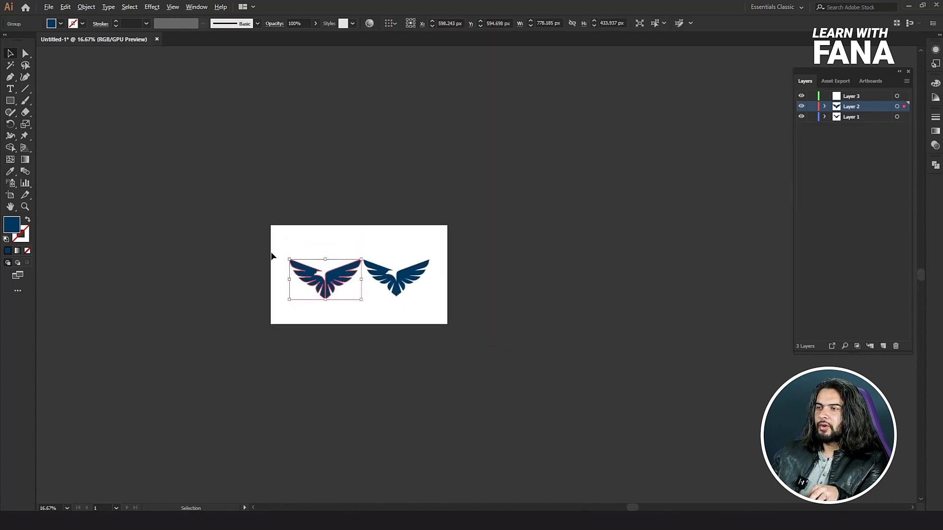
pyautogui.moveTo(288, 263); pyautogui.dragTo(68, 214)
pyautogui.click(286, 385)
pyautogui.scroll(-5, 304, 398)
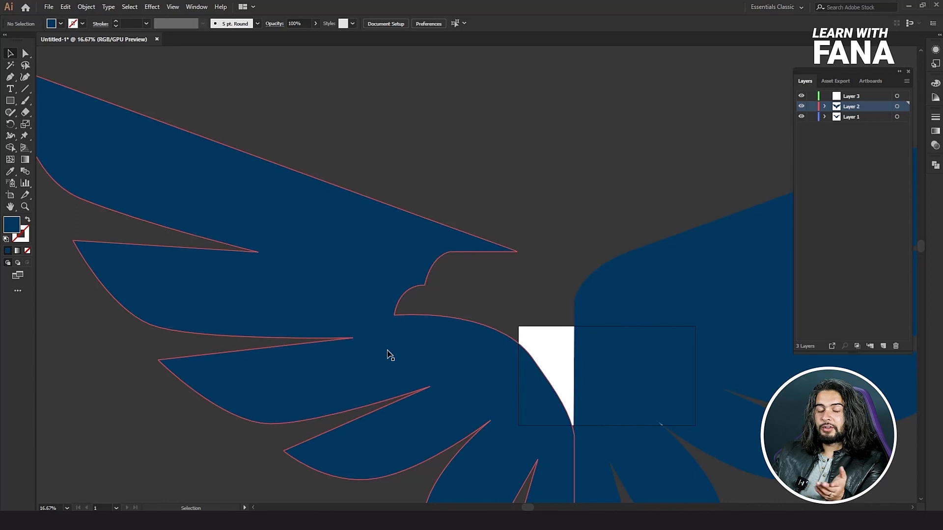
pyautogui.hotkey('ctrl', '0')
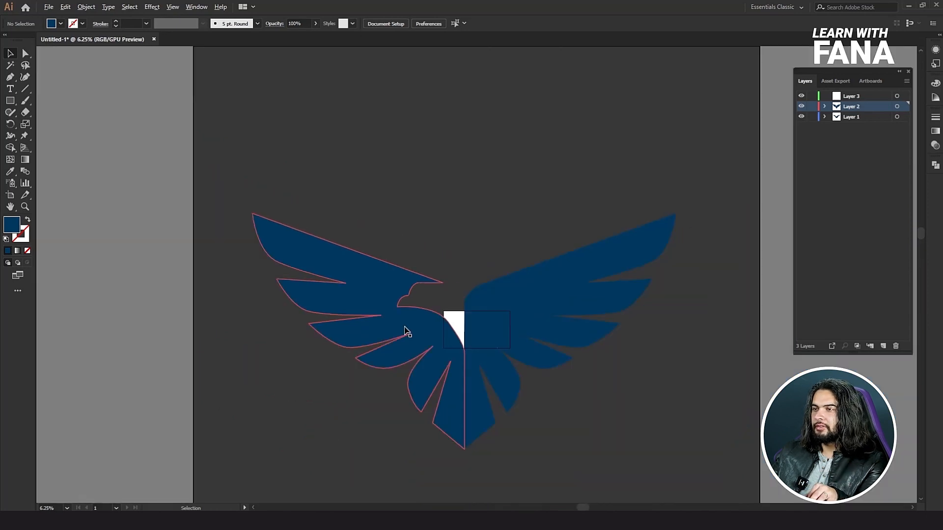